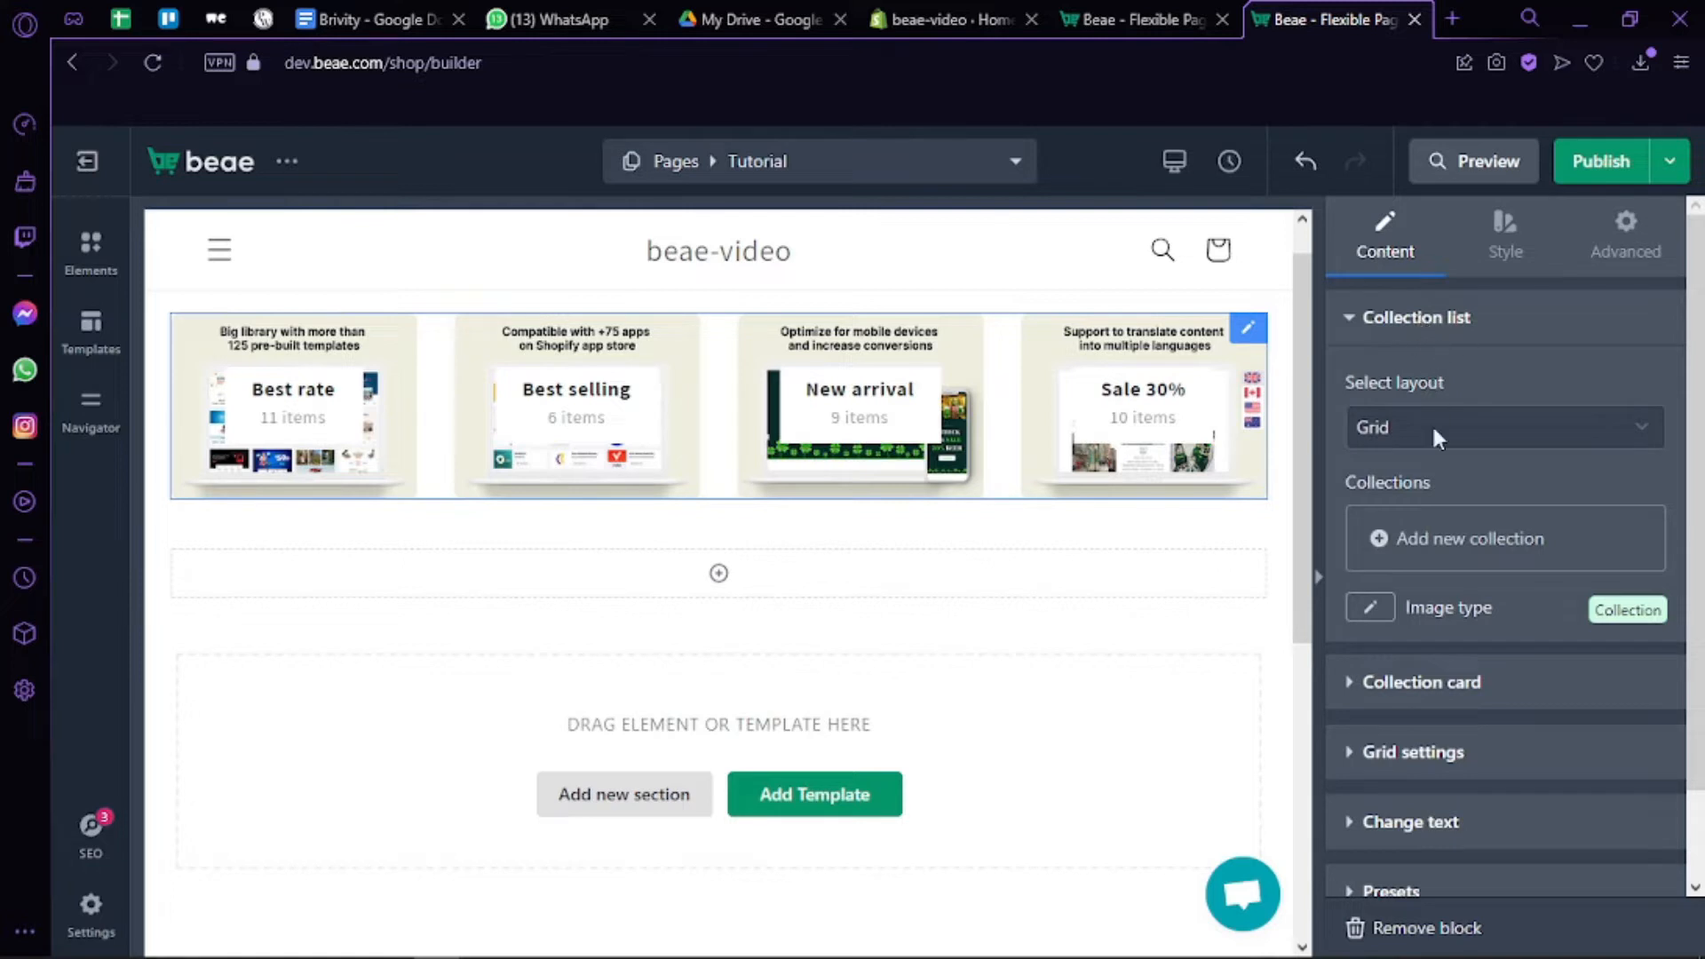
Review the layout choices and image type choices available for the collection list
click(1467, 428)
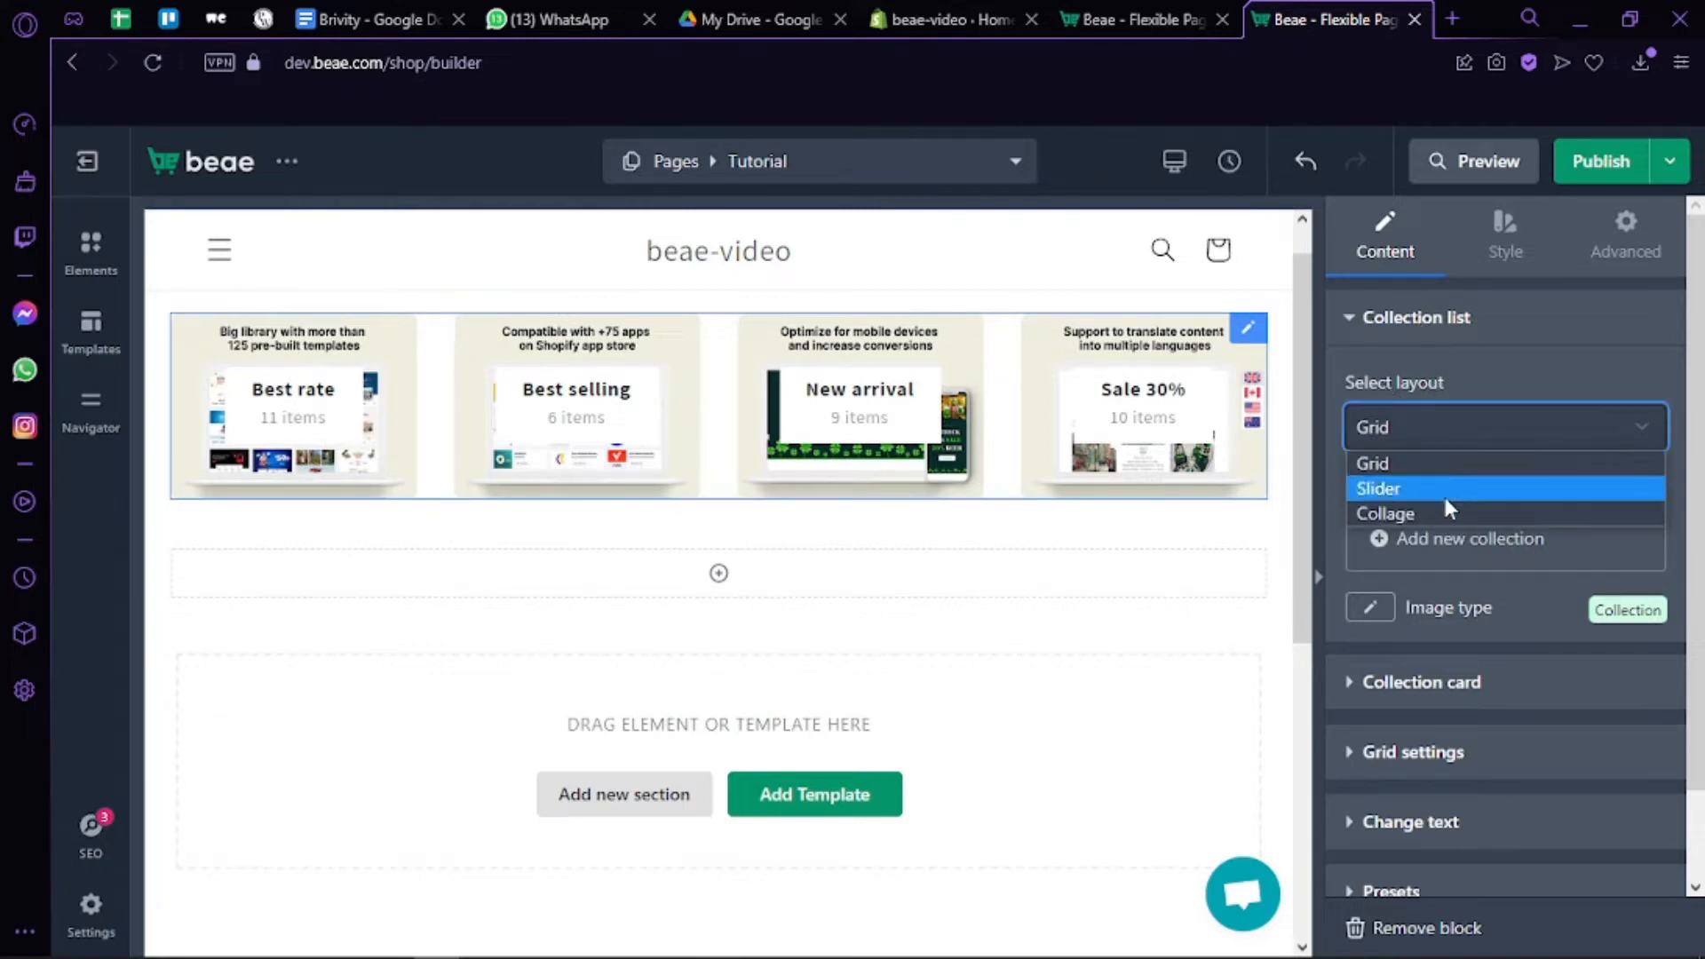
click(1516, 377)
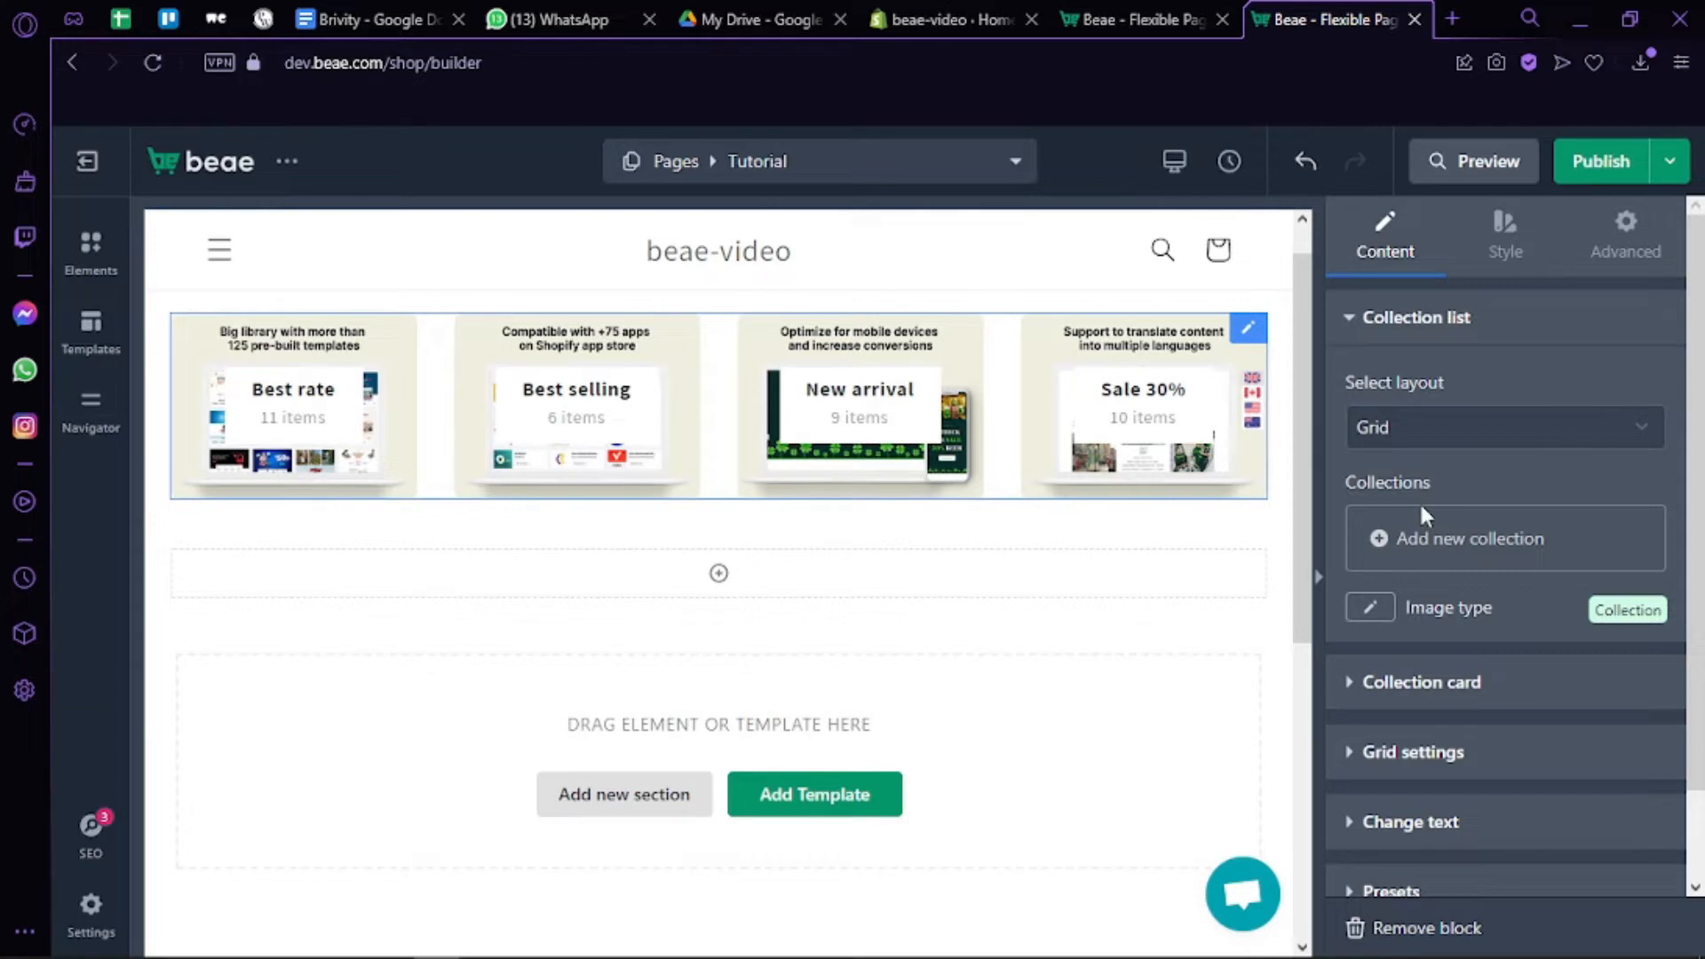
scroll(1429, 502, down, 2)
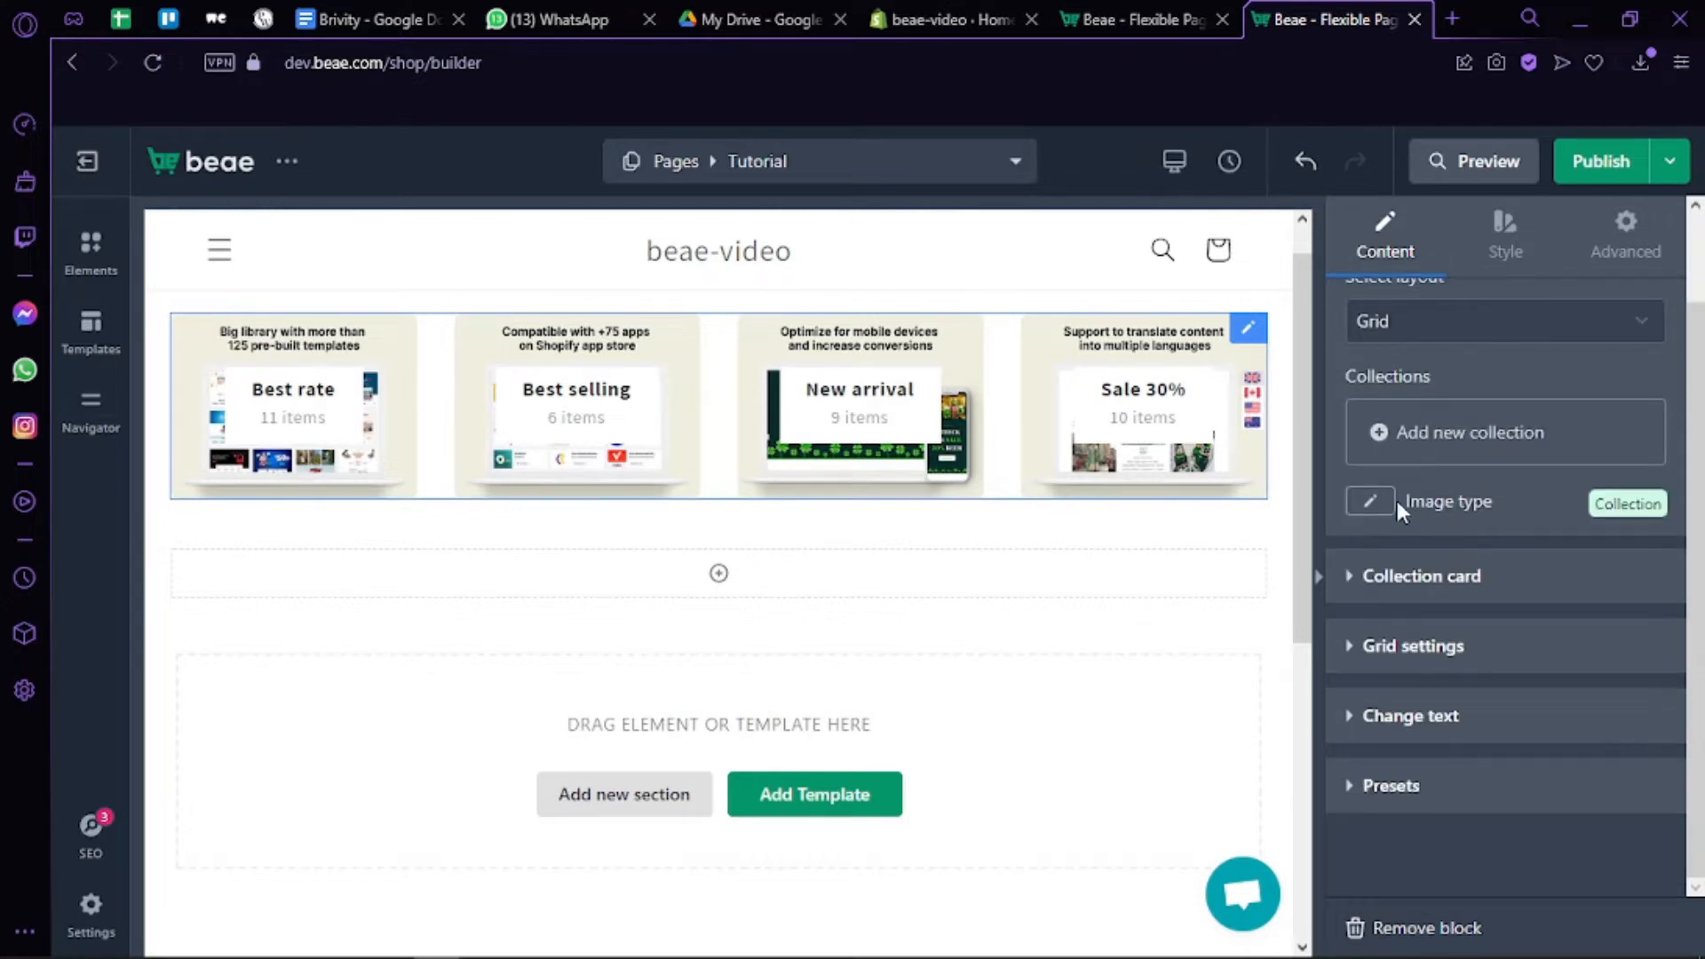
click(1375, 504)
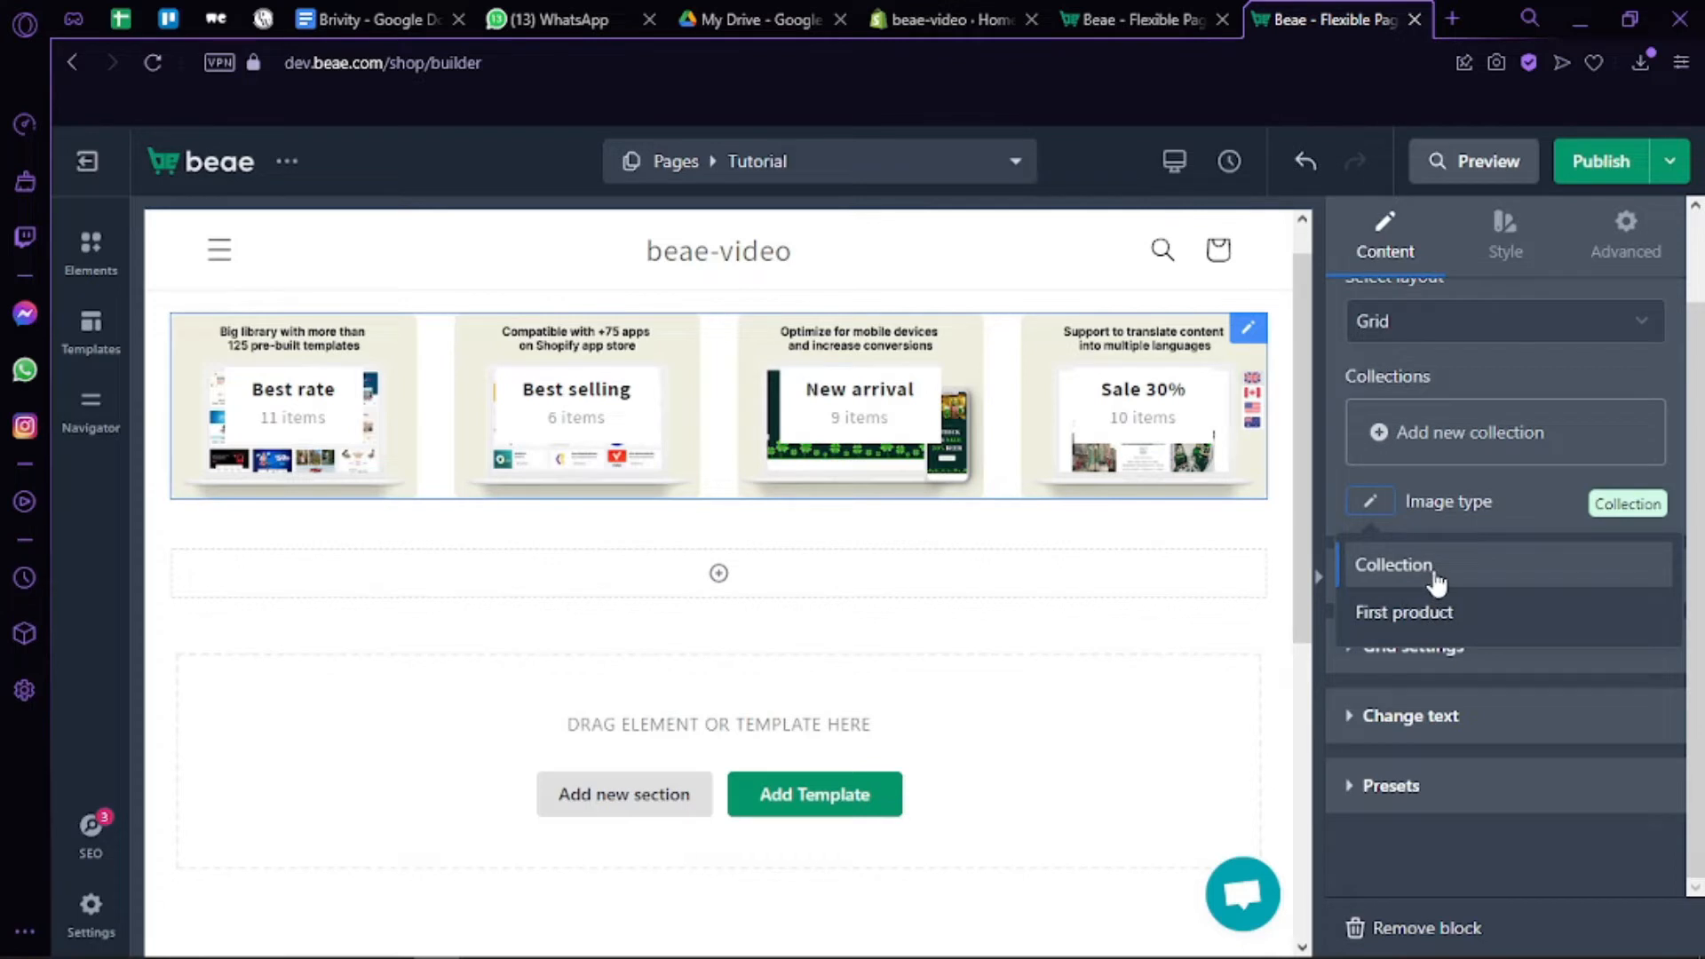
click(1506, 488)
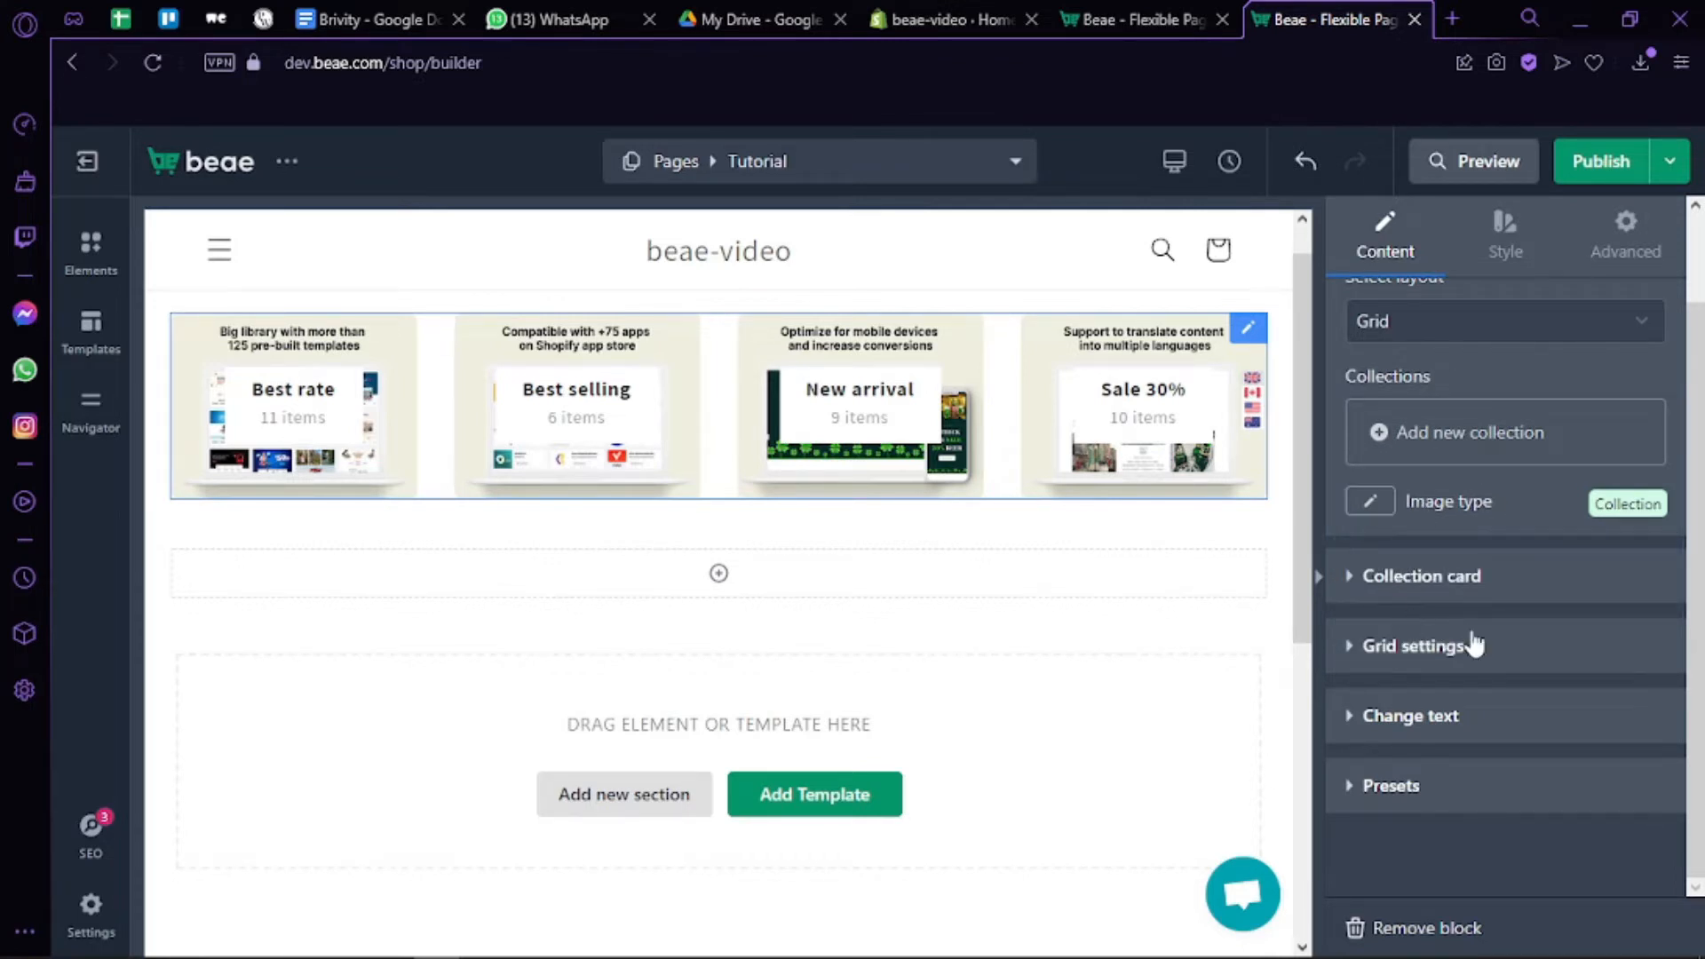
Review the design and content position options for the collection cards
click(1414, 607)
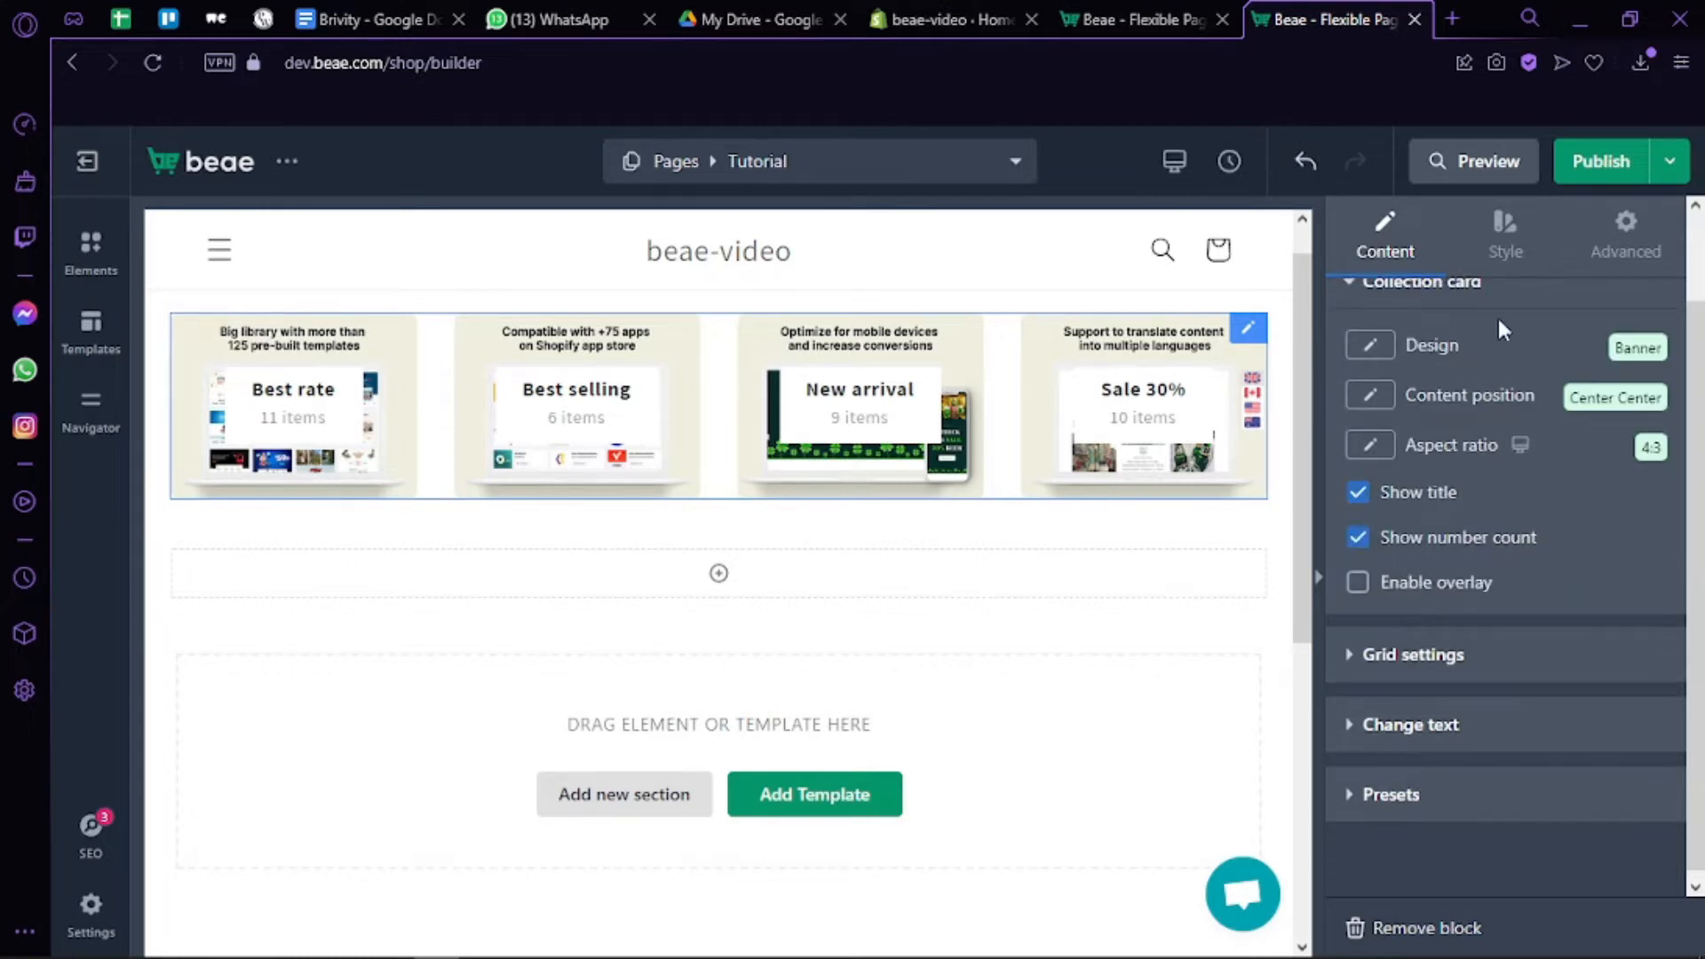
scroll(1497, 316, up, 1)
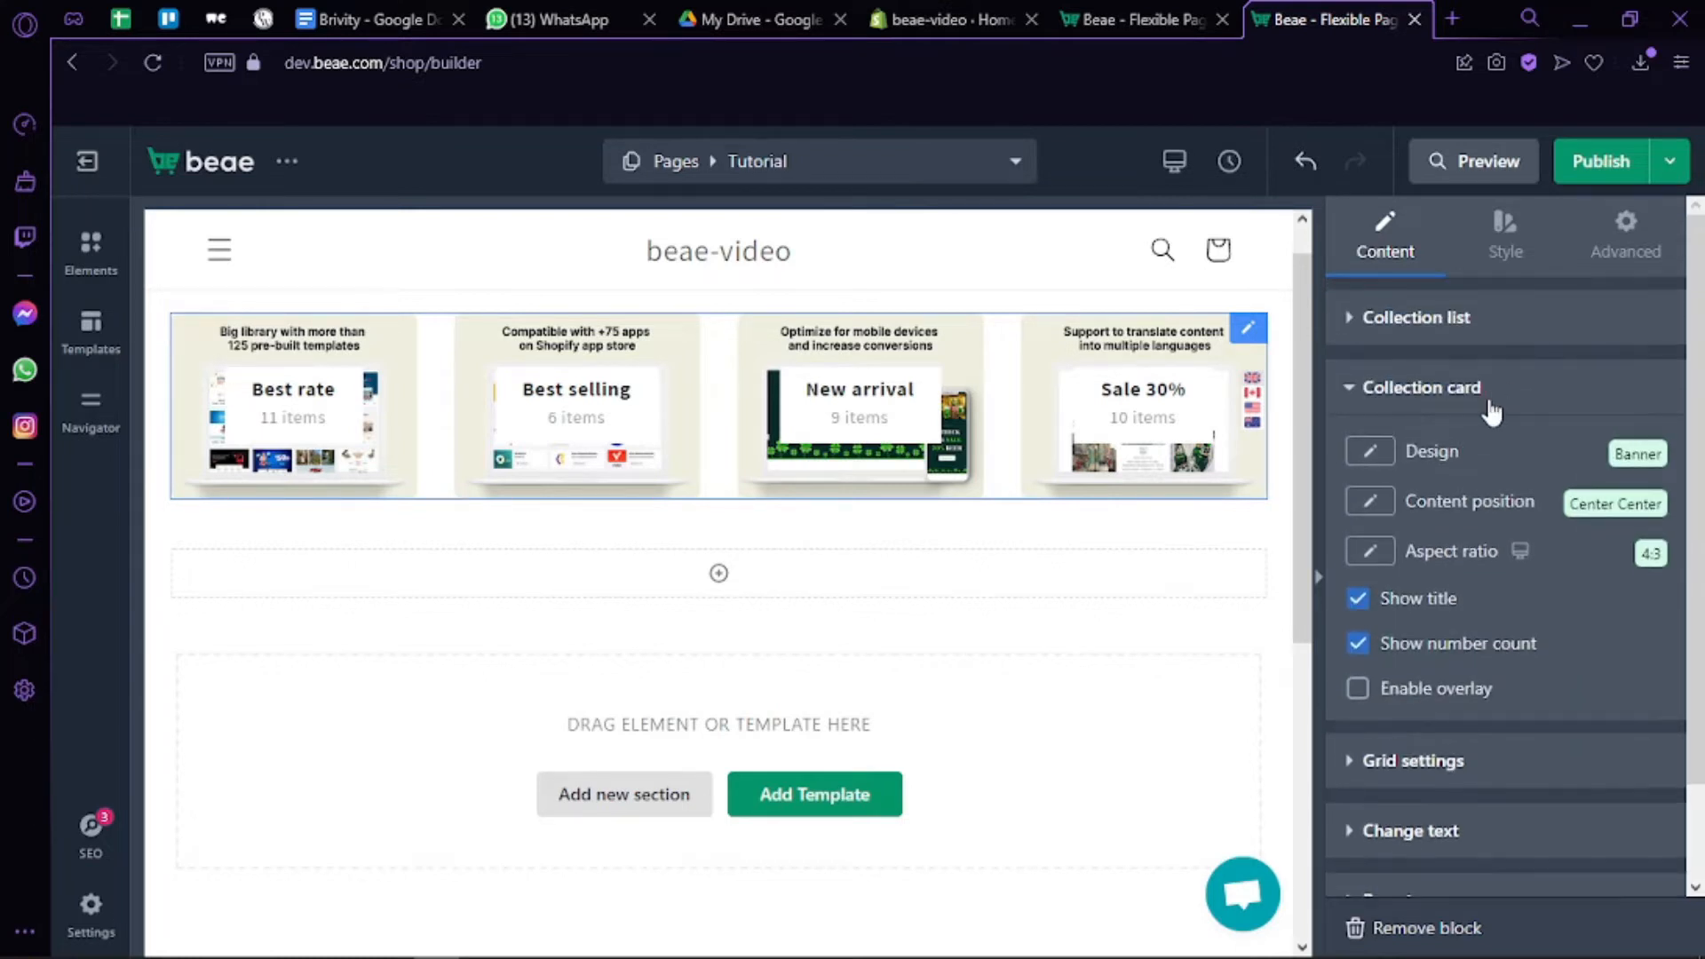
click(1369, 451)
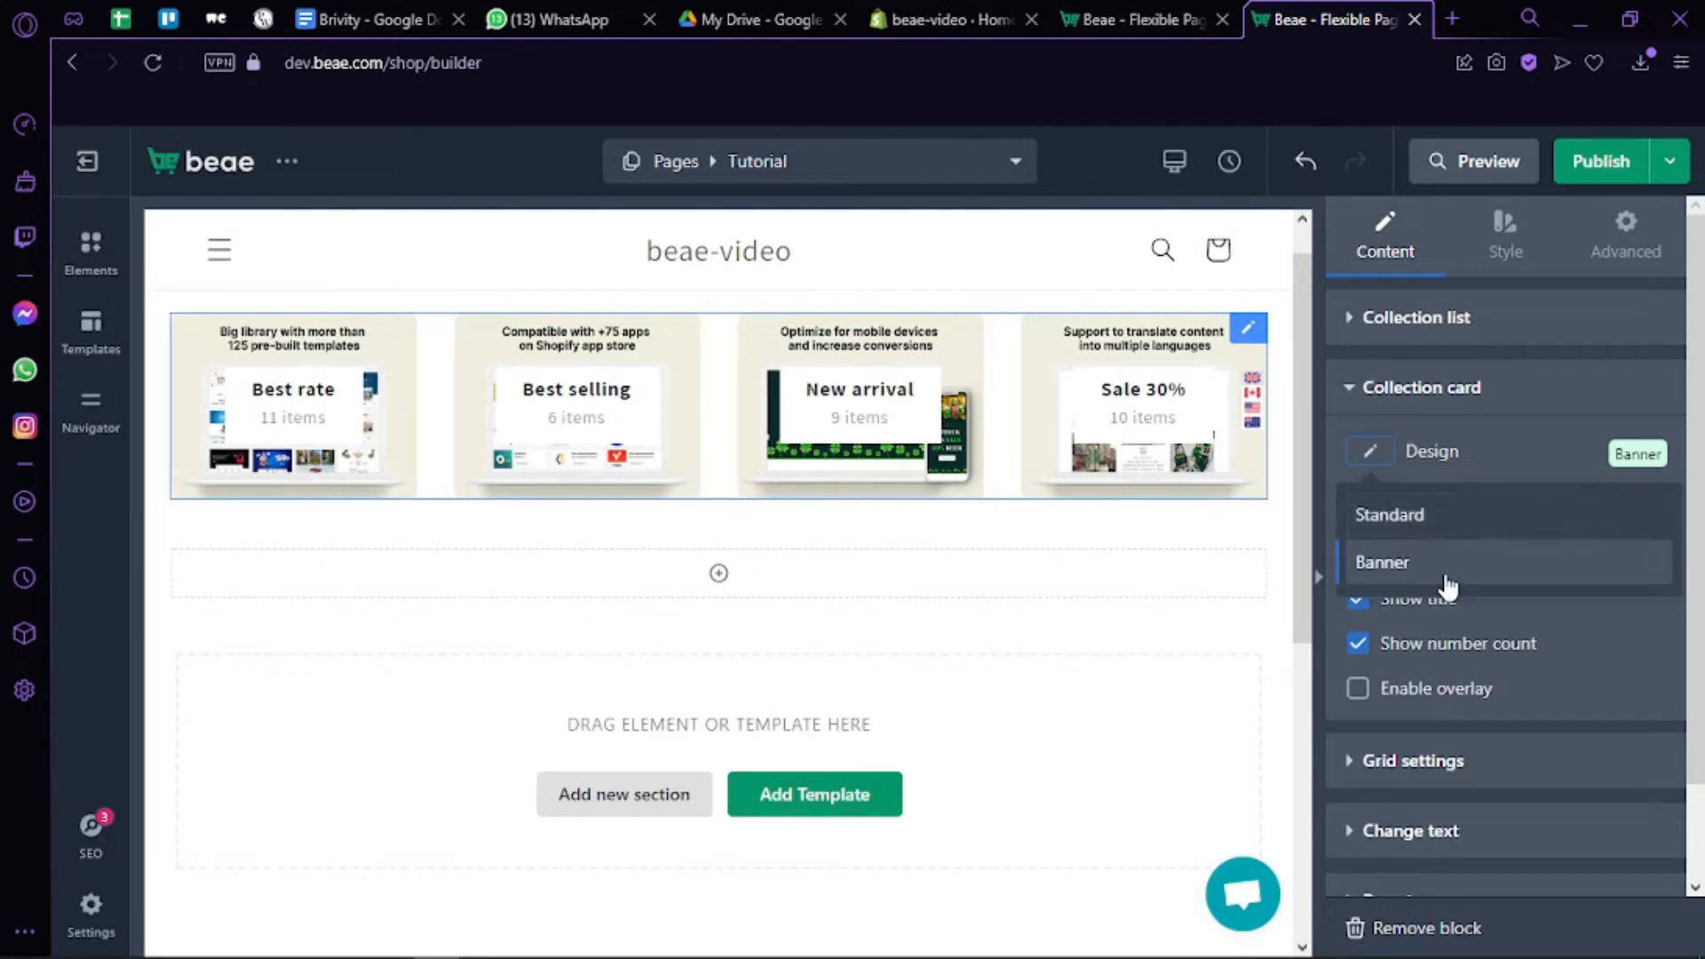
click(1510, 424)
click(1369, 501)
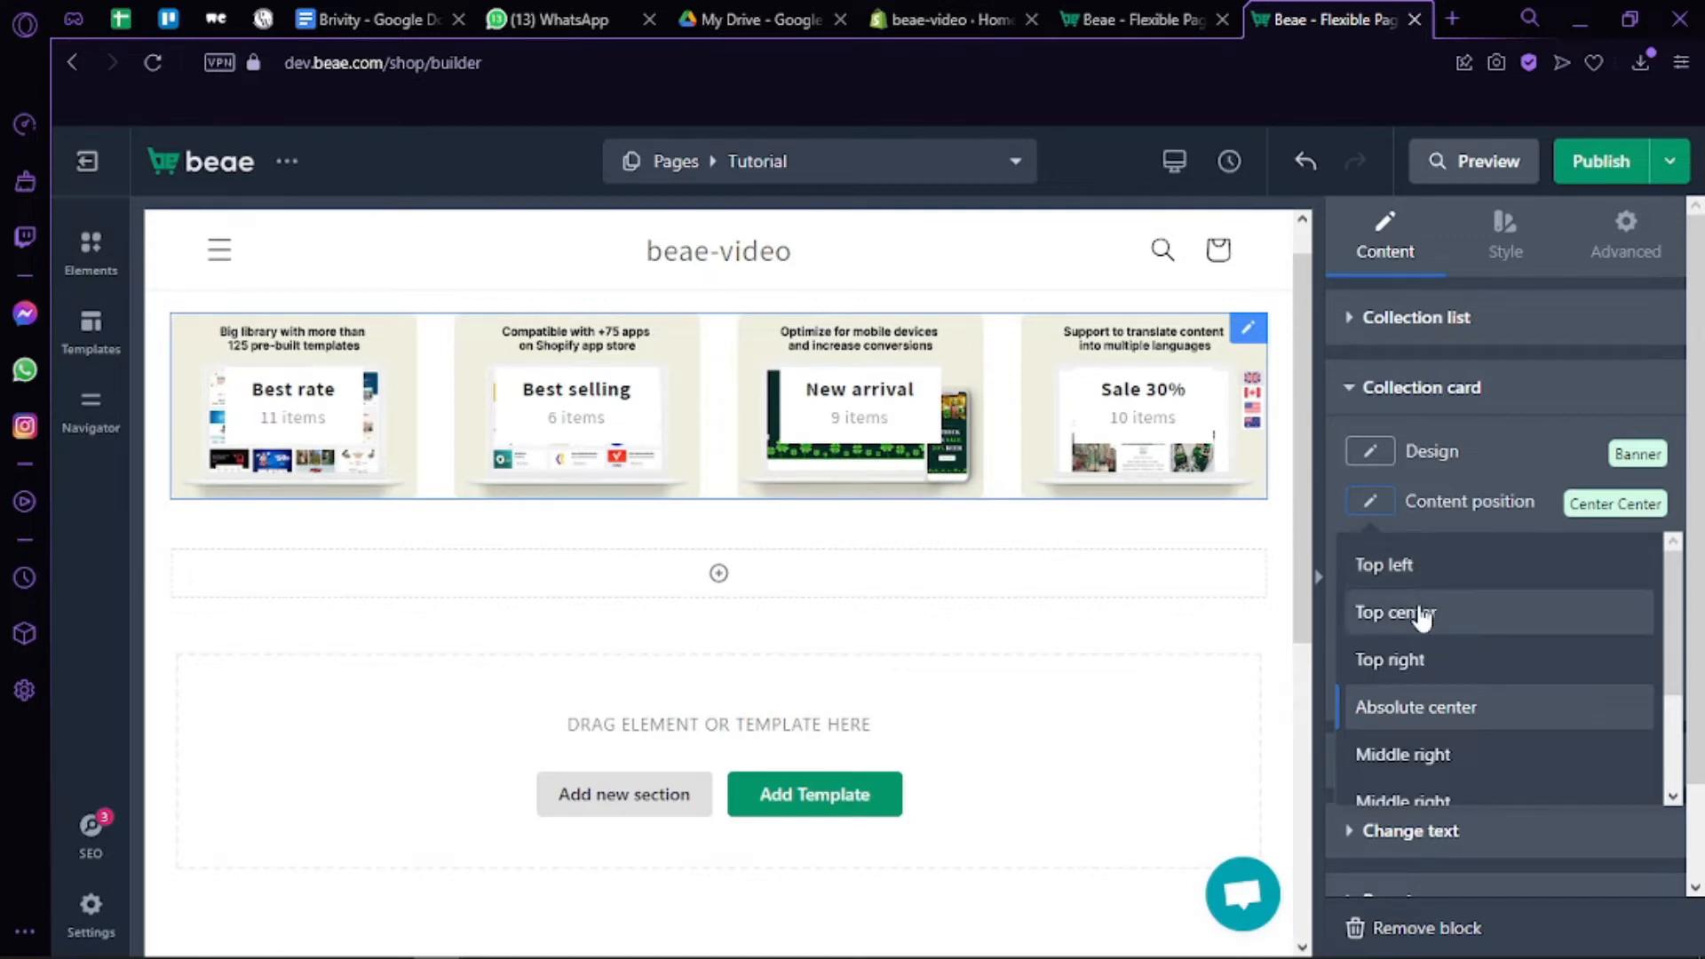
scroll(1421, 612, down, 3)
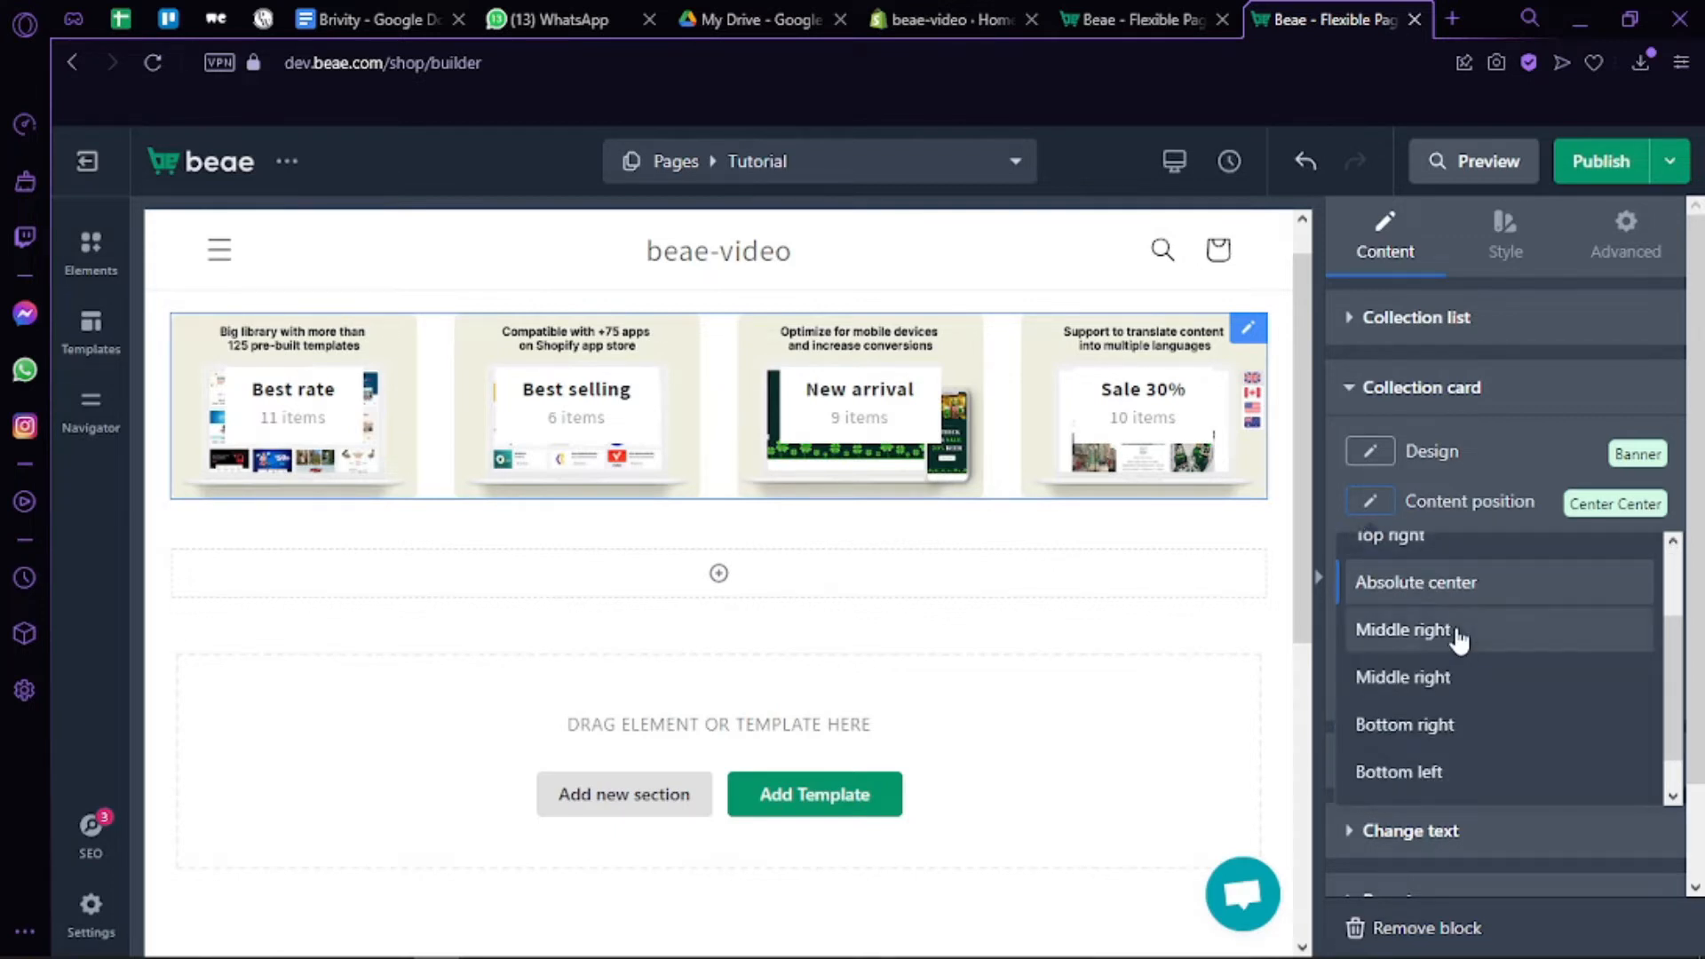
click(1461, 404)
click(1406, 391)
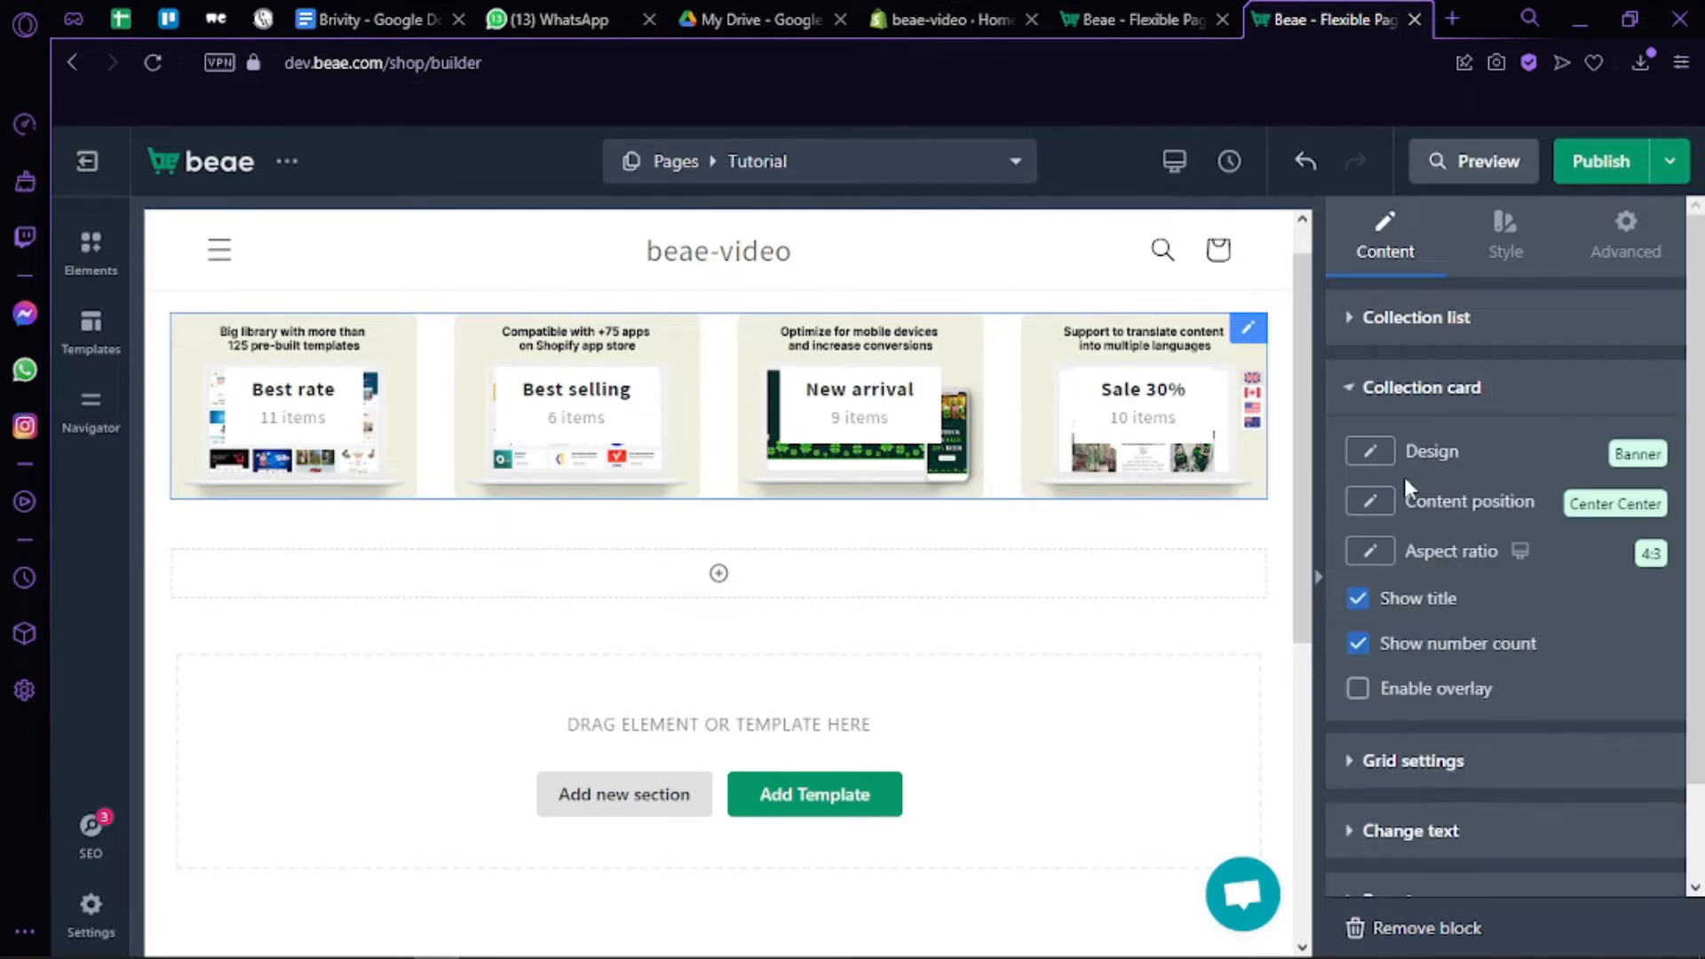
Try a 16:9 aspect ratio on the collection cards and restore it to 4:3
click(1394, 550)
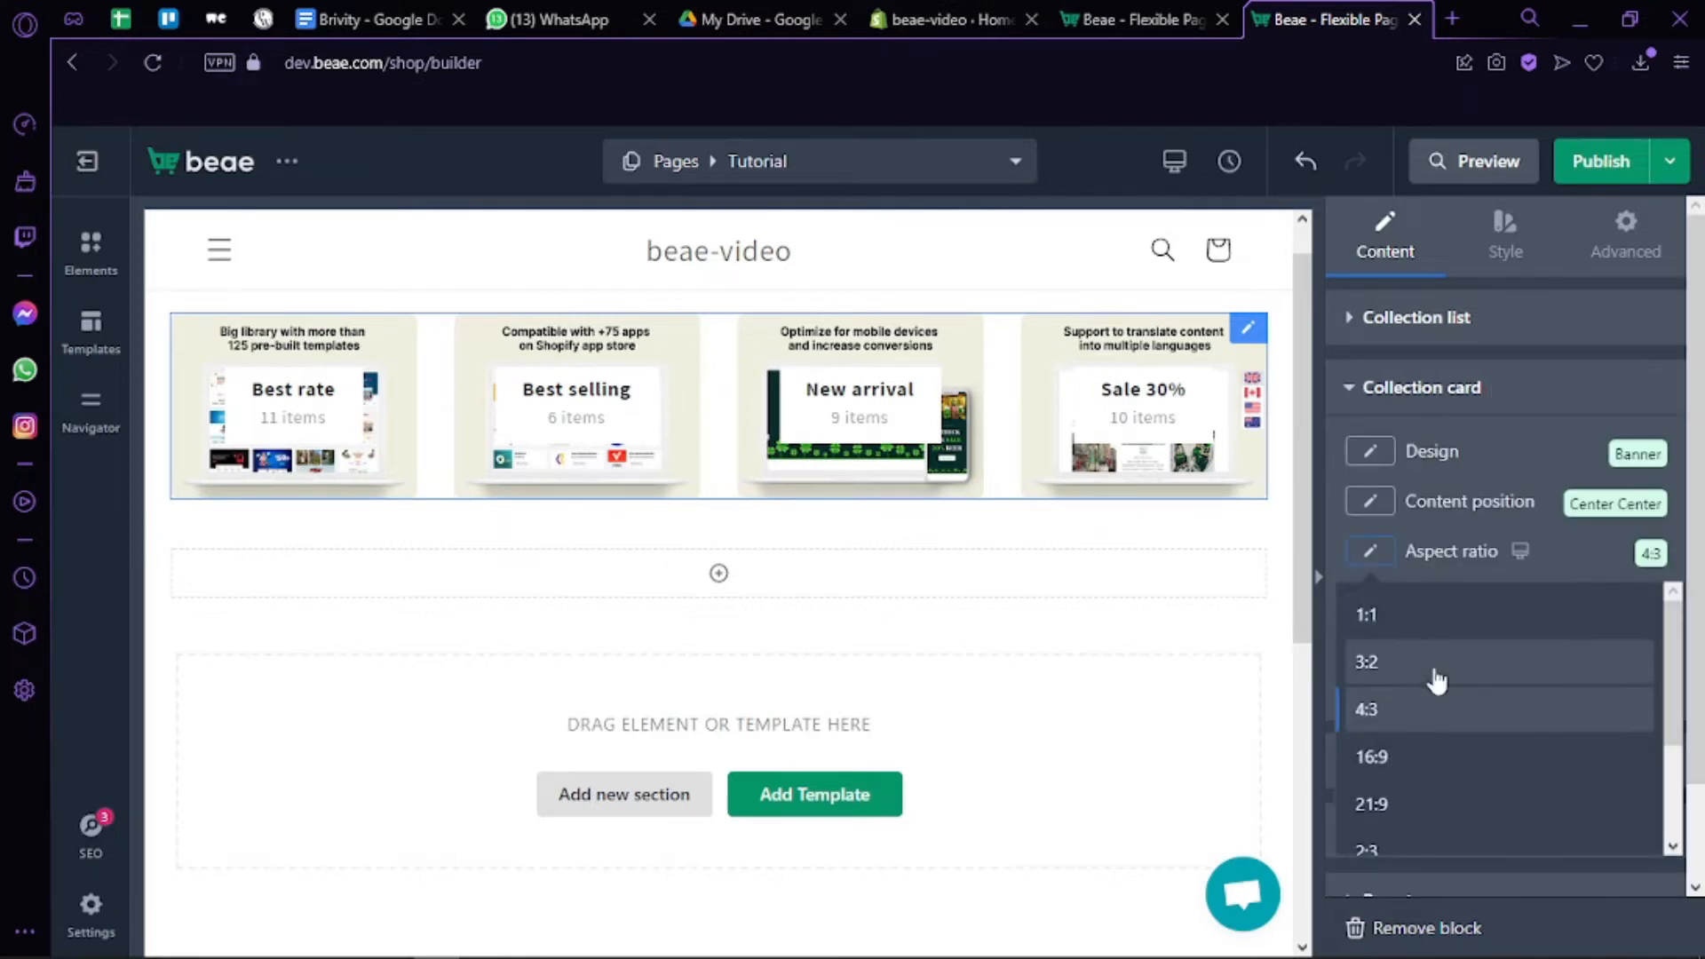
click(1415, 755)
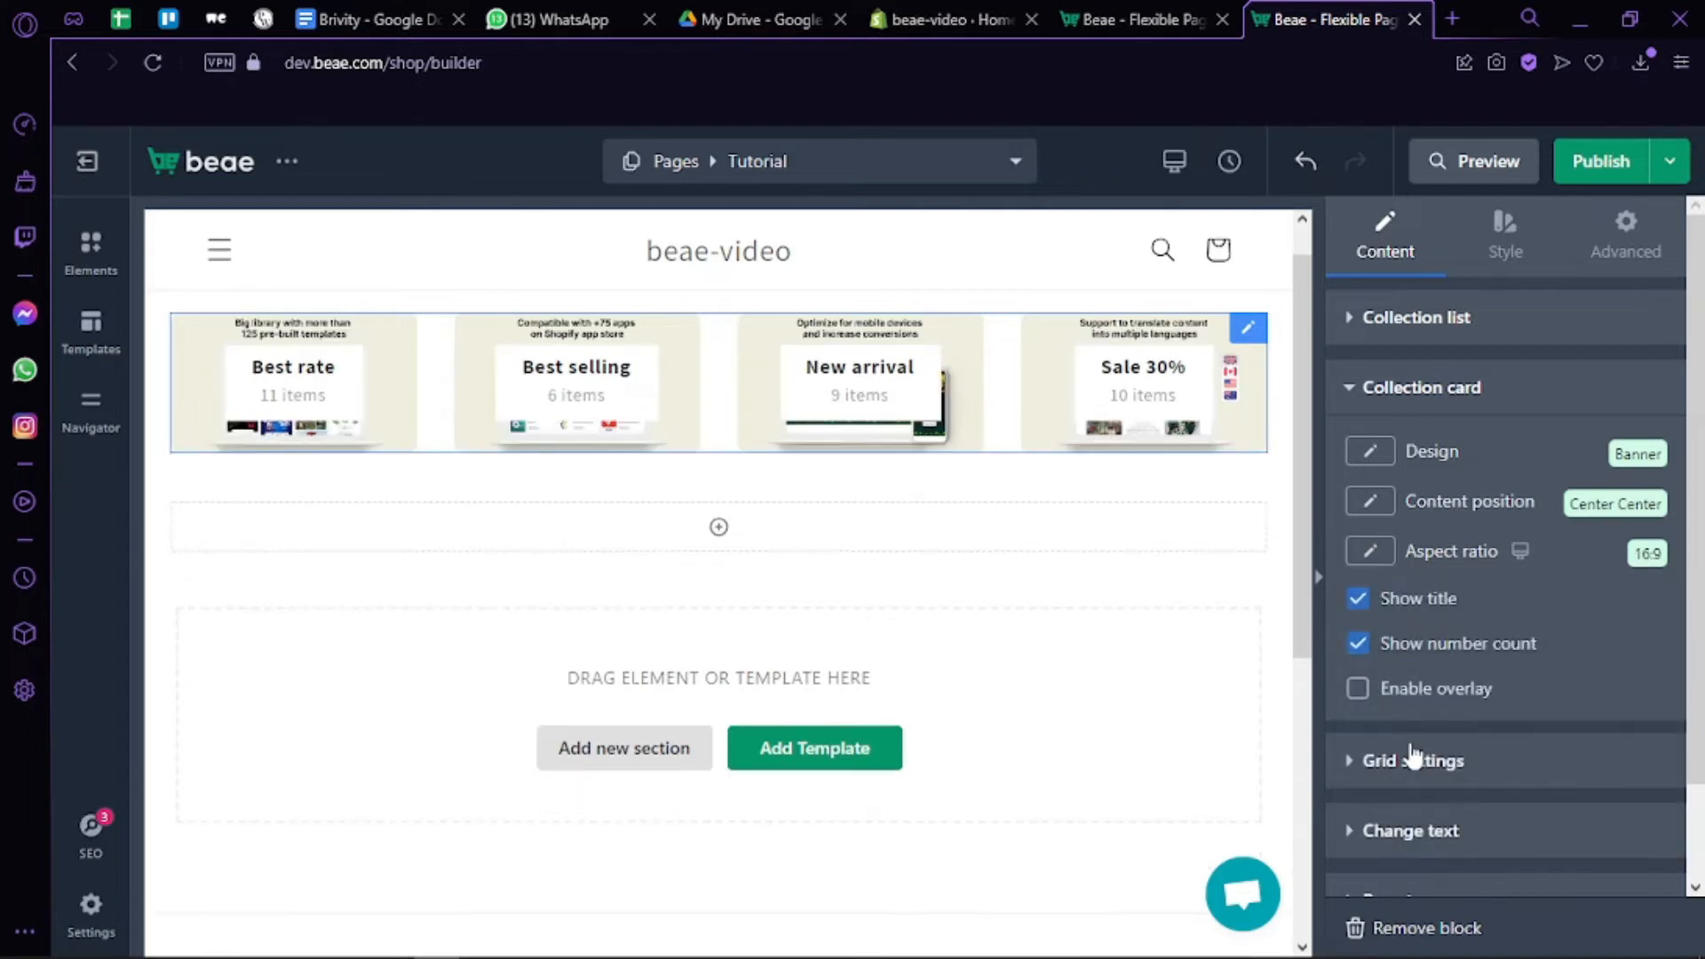
click(1382, 552)
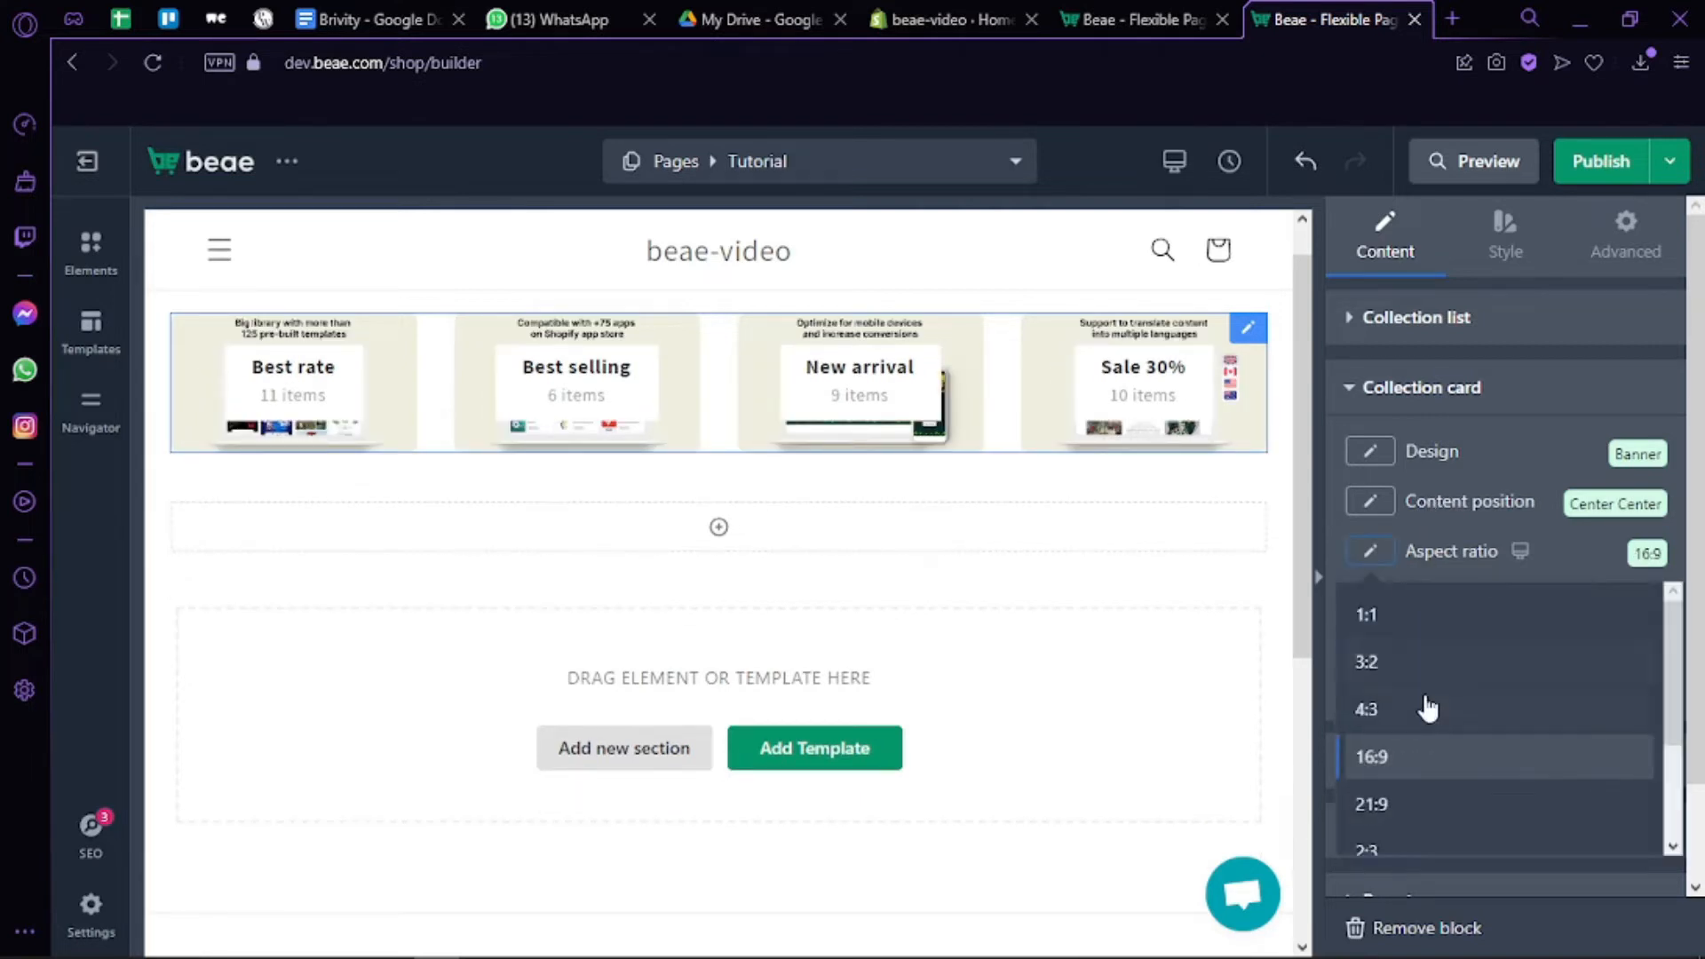
click(1420, 704)
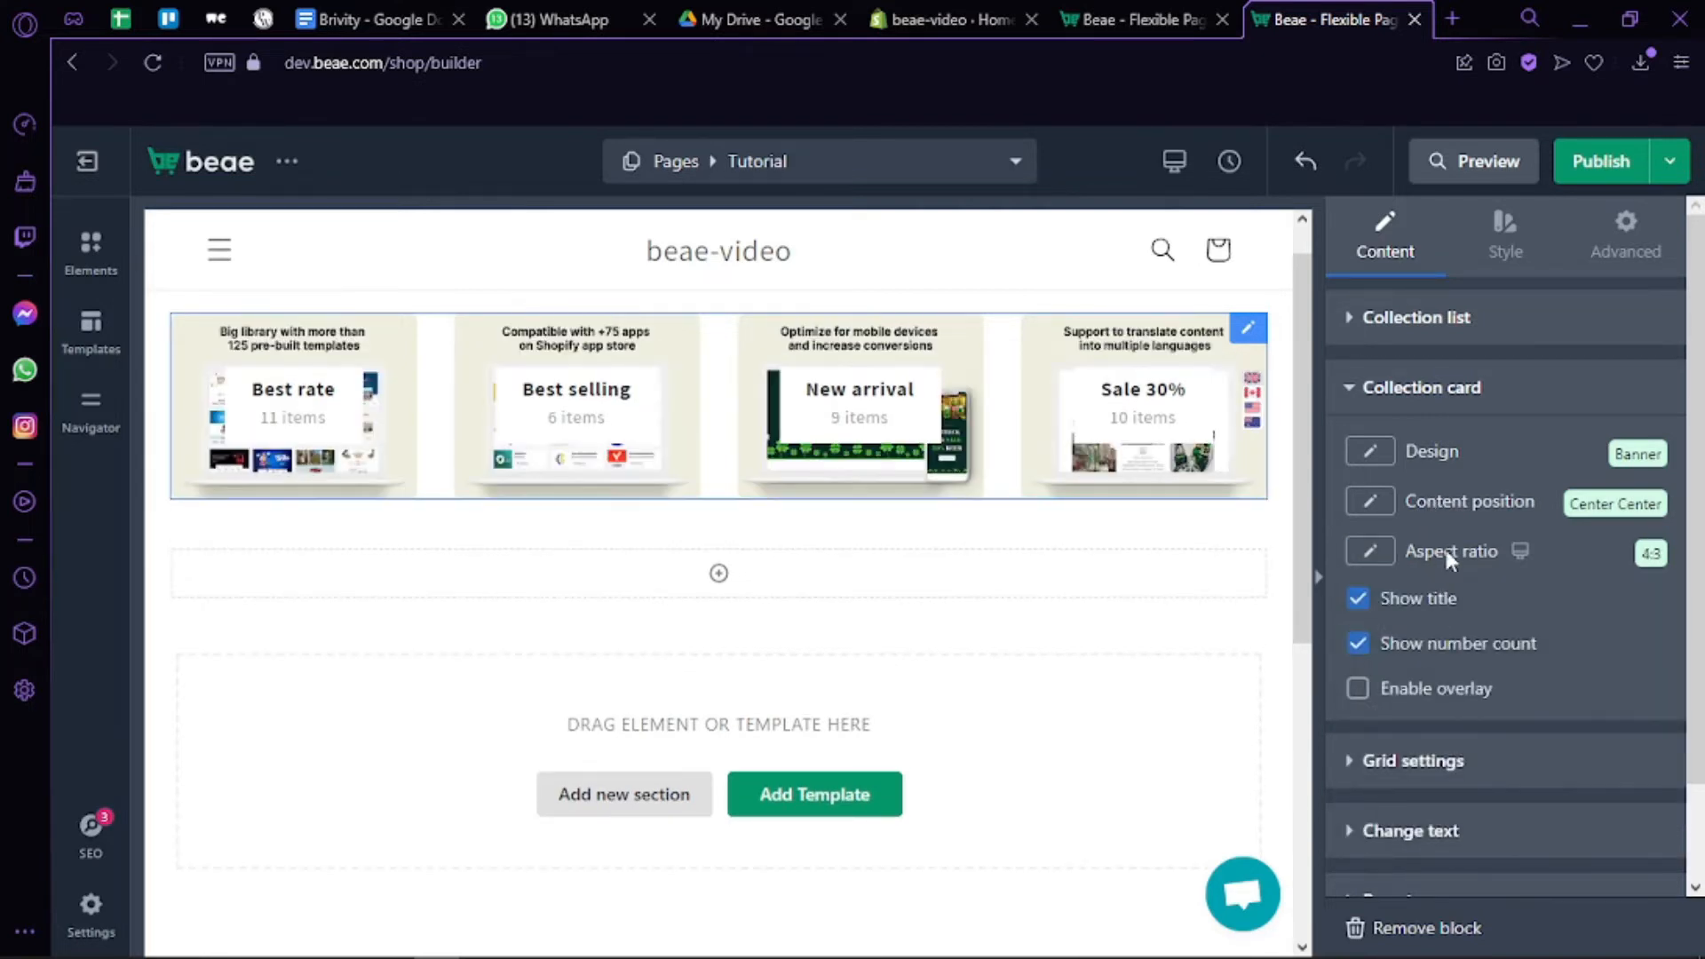
Hide and restore the title and the number count on the collection cards
click(1357, 597)
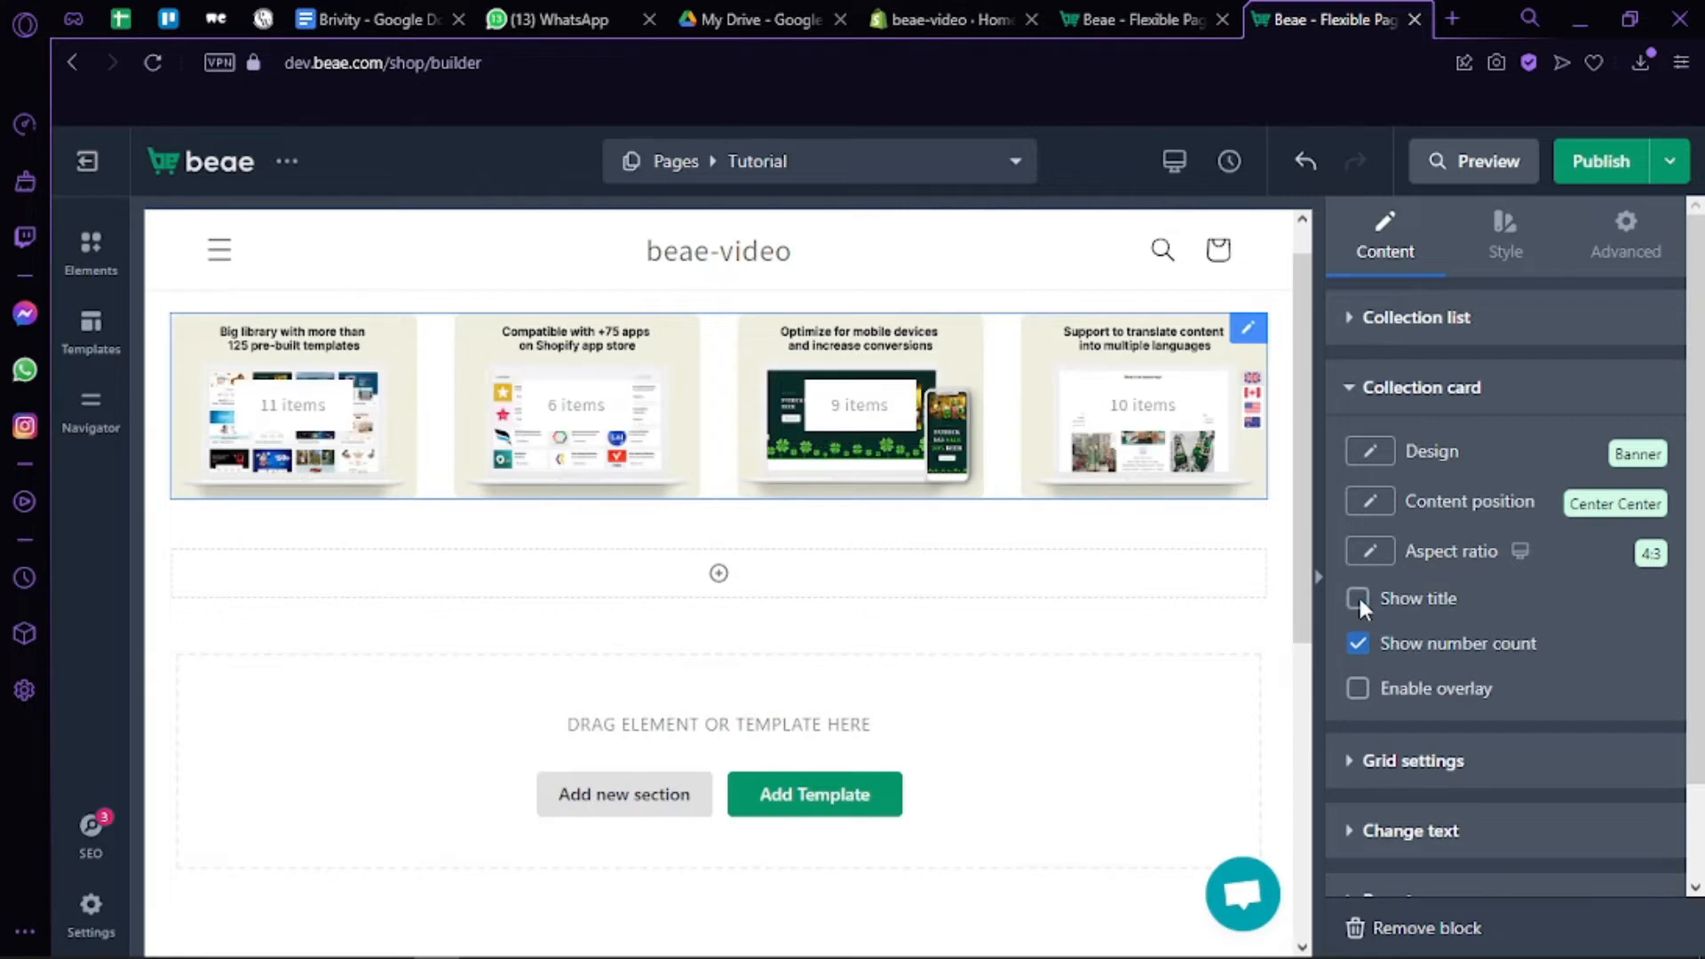
click(1357, 596)
click(1359, 644)
click(1359, 644)
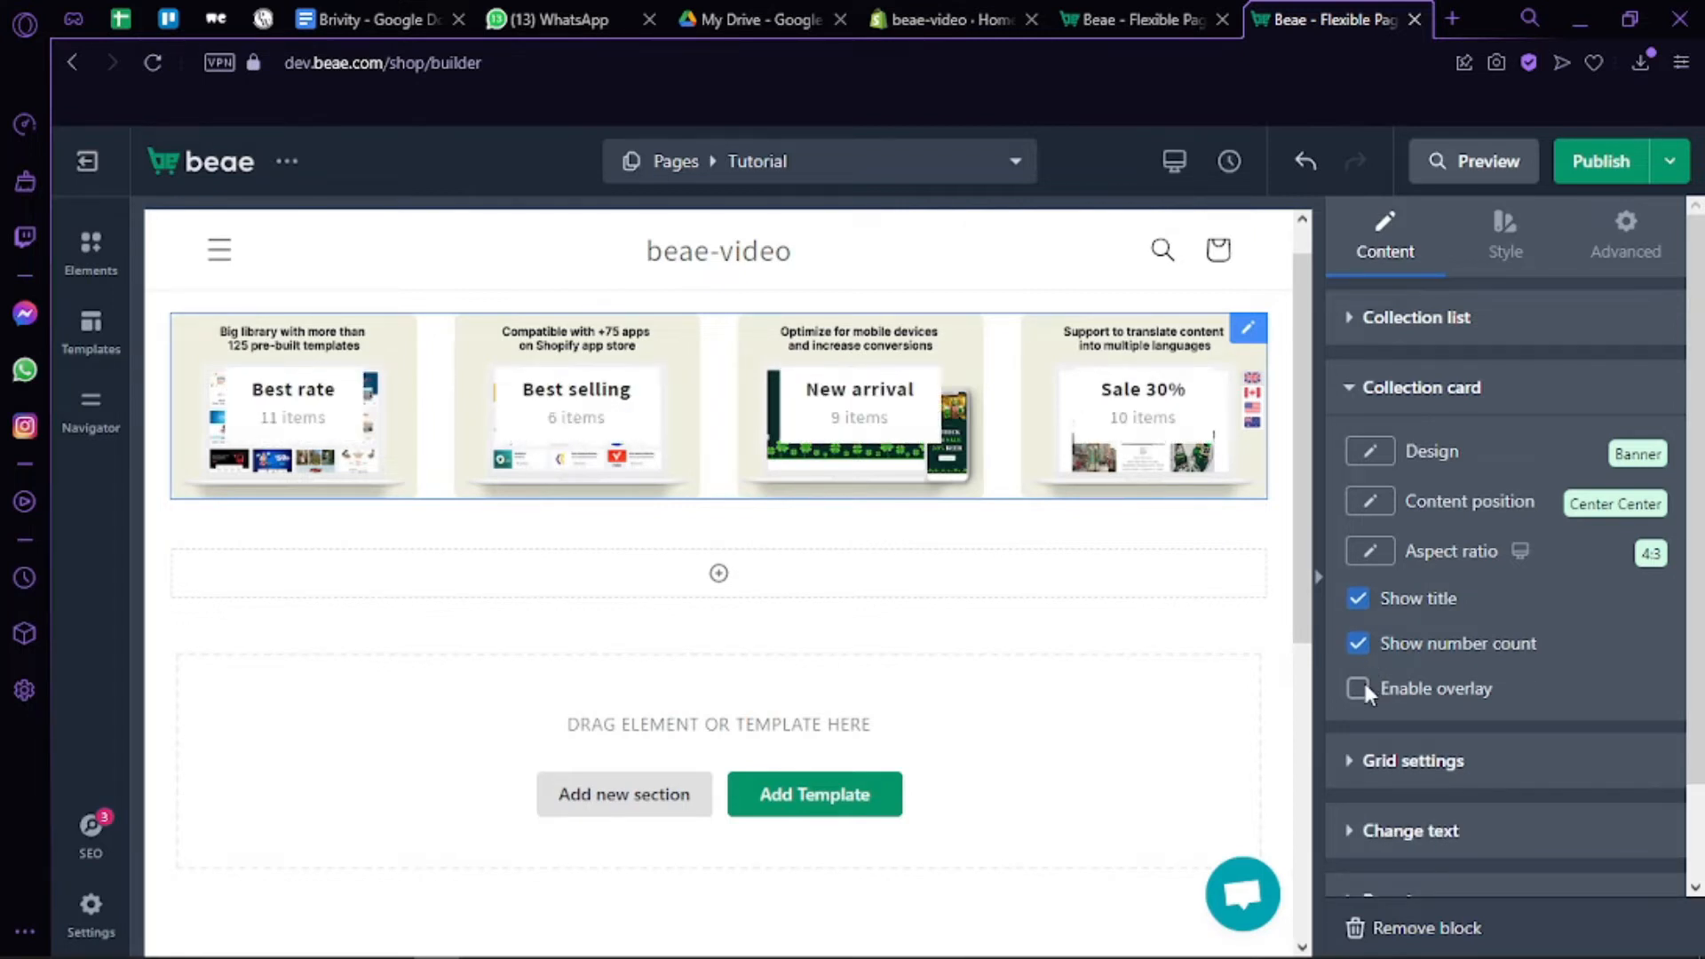
Enable the overlay on the collection cards and collapse their content settings
click(1358, 688)
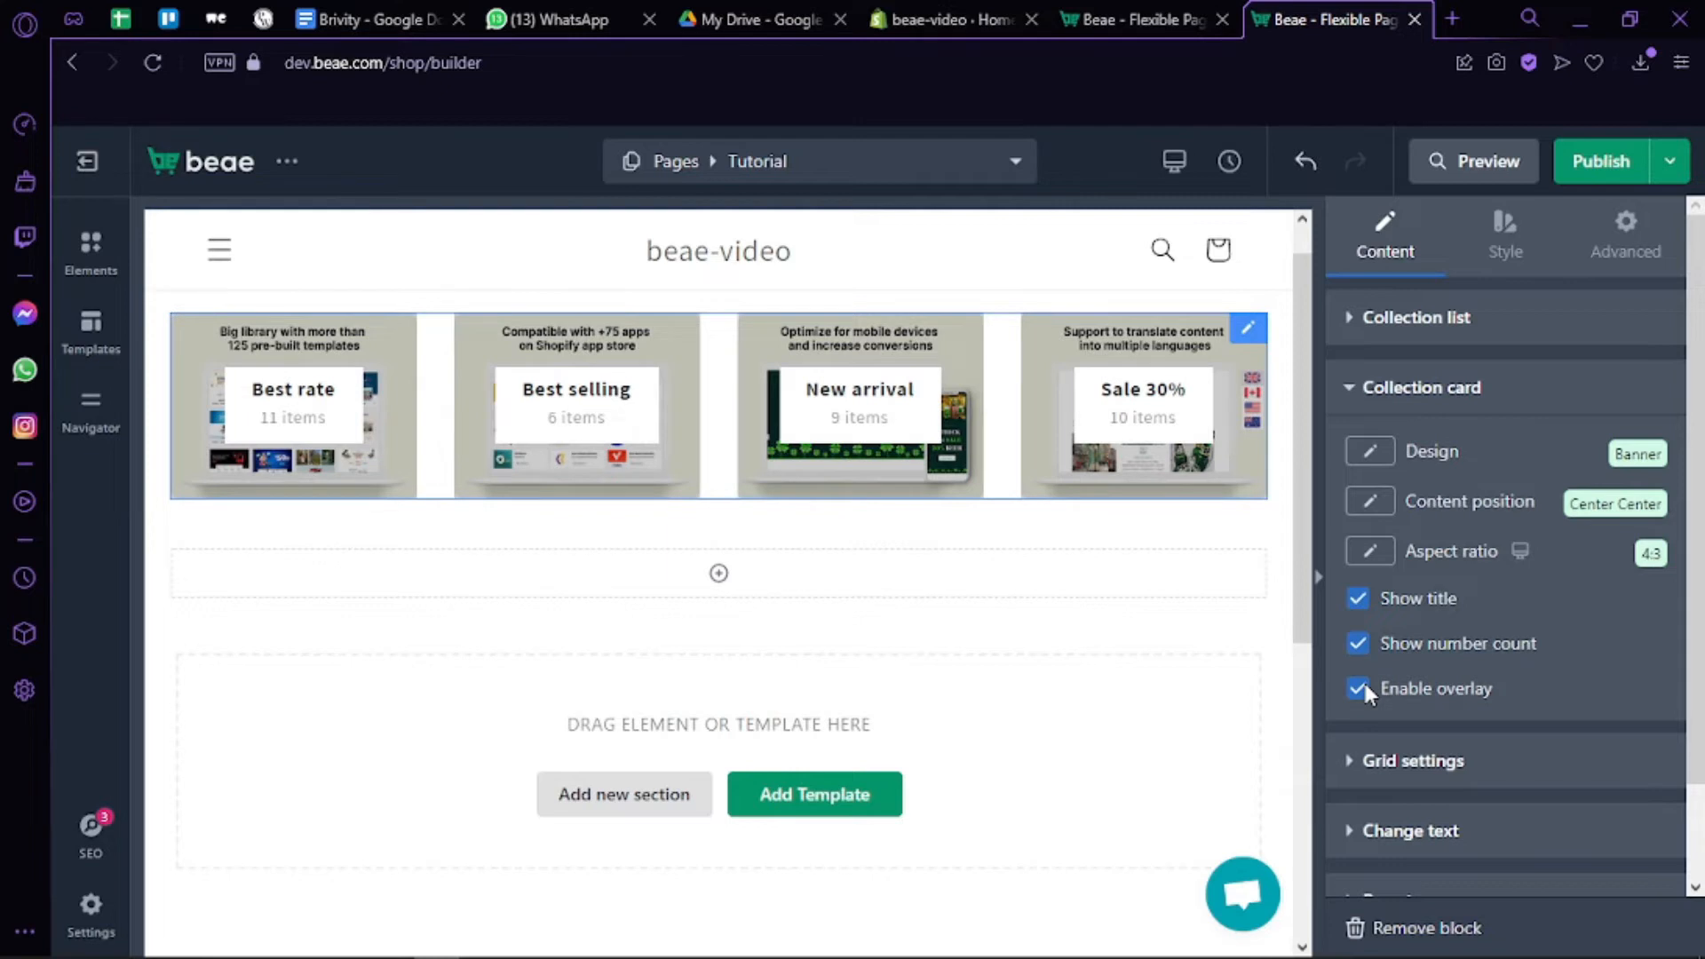
click(1419, 387)
Examine the collection list's grid settings, count text and preset library
click(1363, 484)
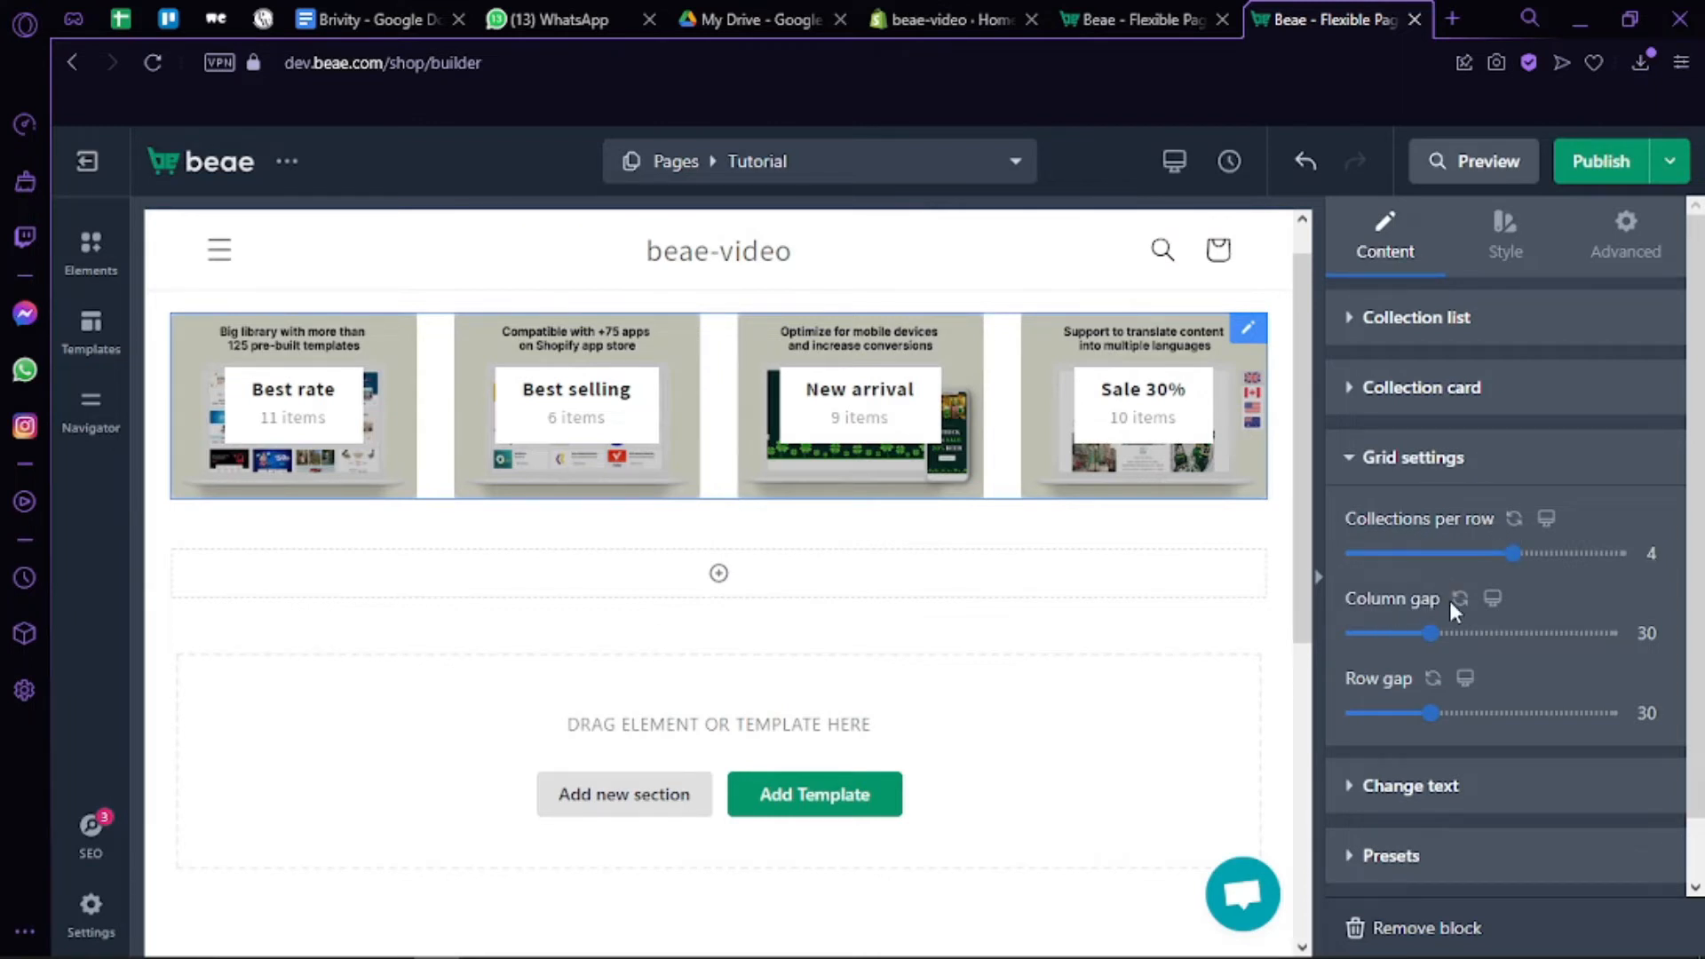
click(1446, 456)
click(1412, 542)
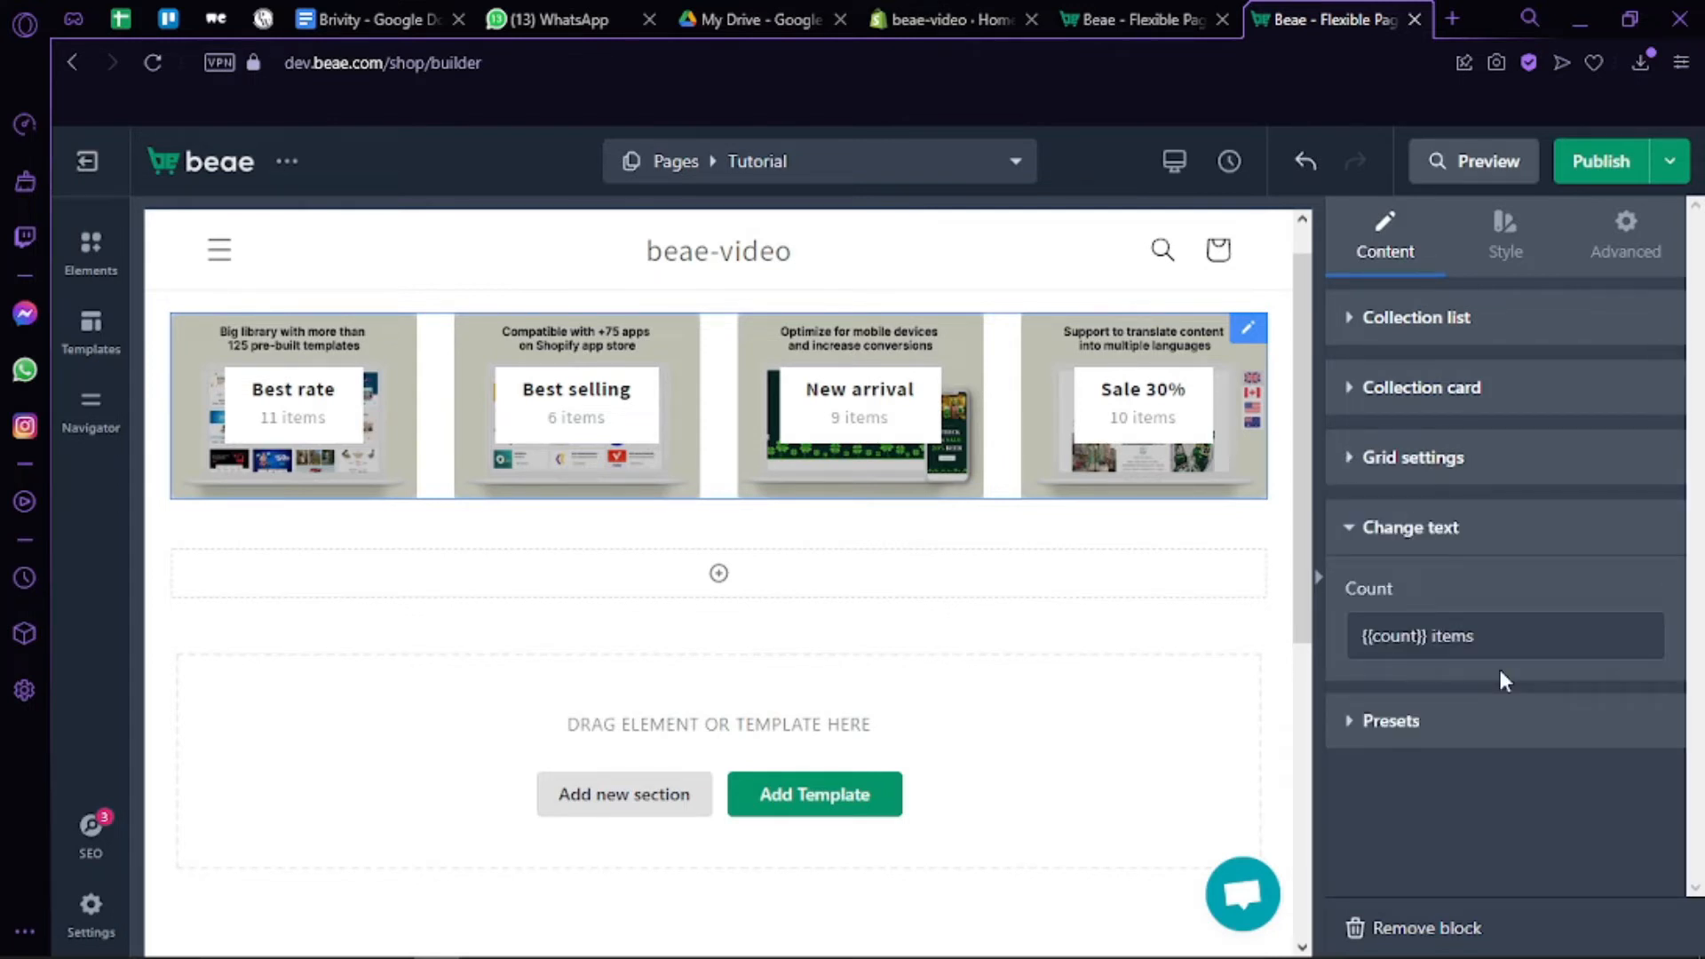
click(1419, 543)
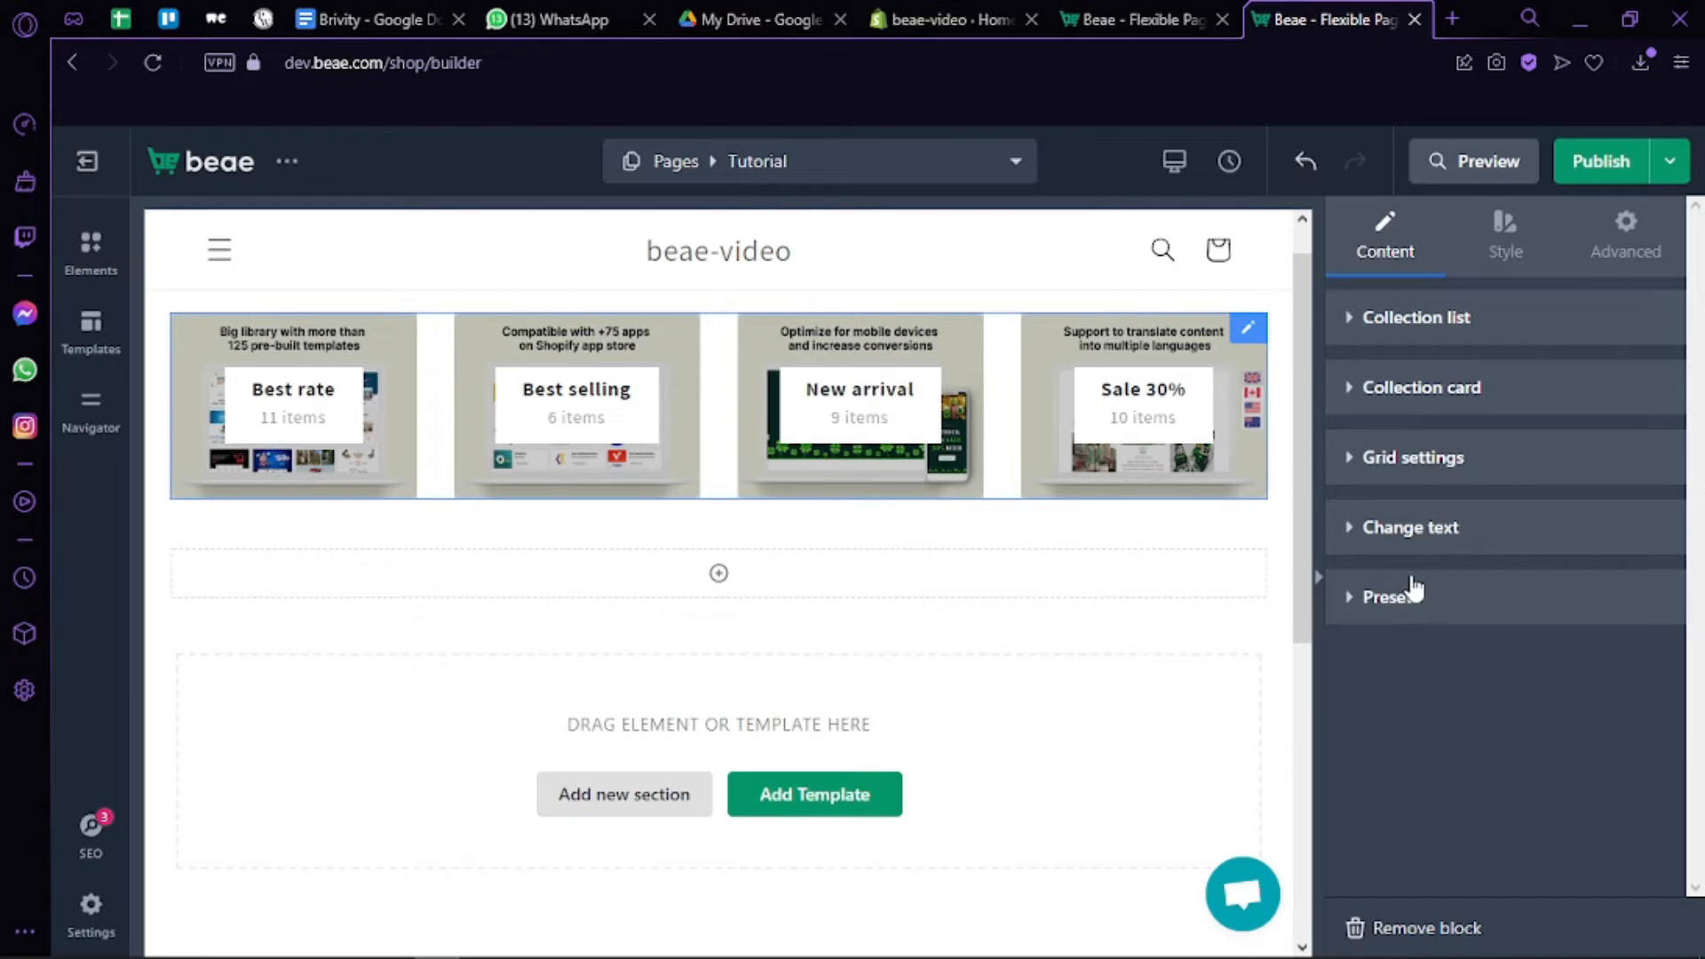
click(1411, 596)
scroll(1501, 687, down, 2)
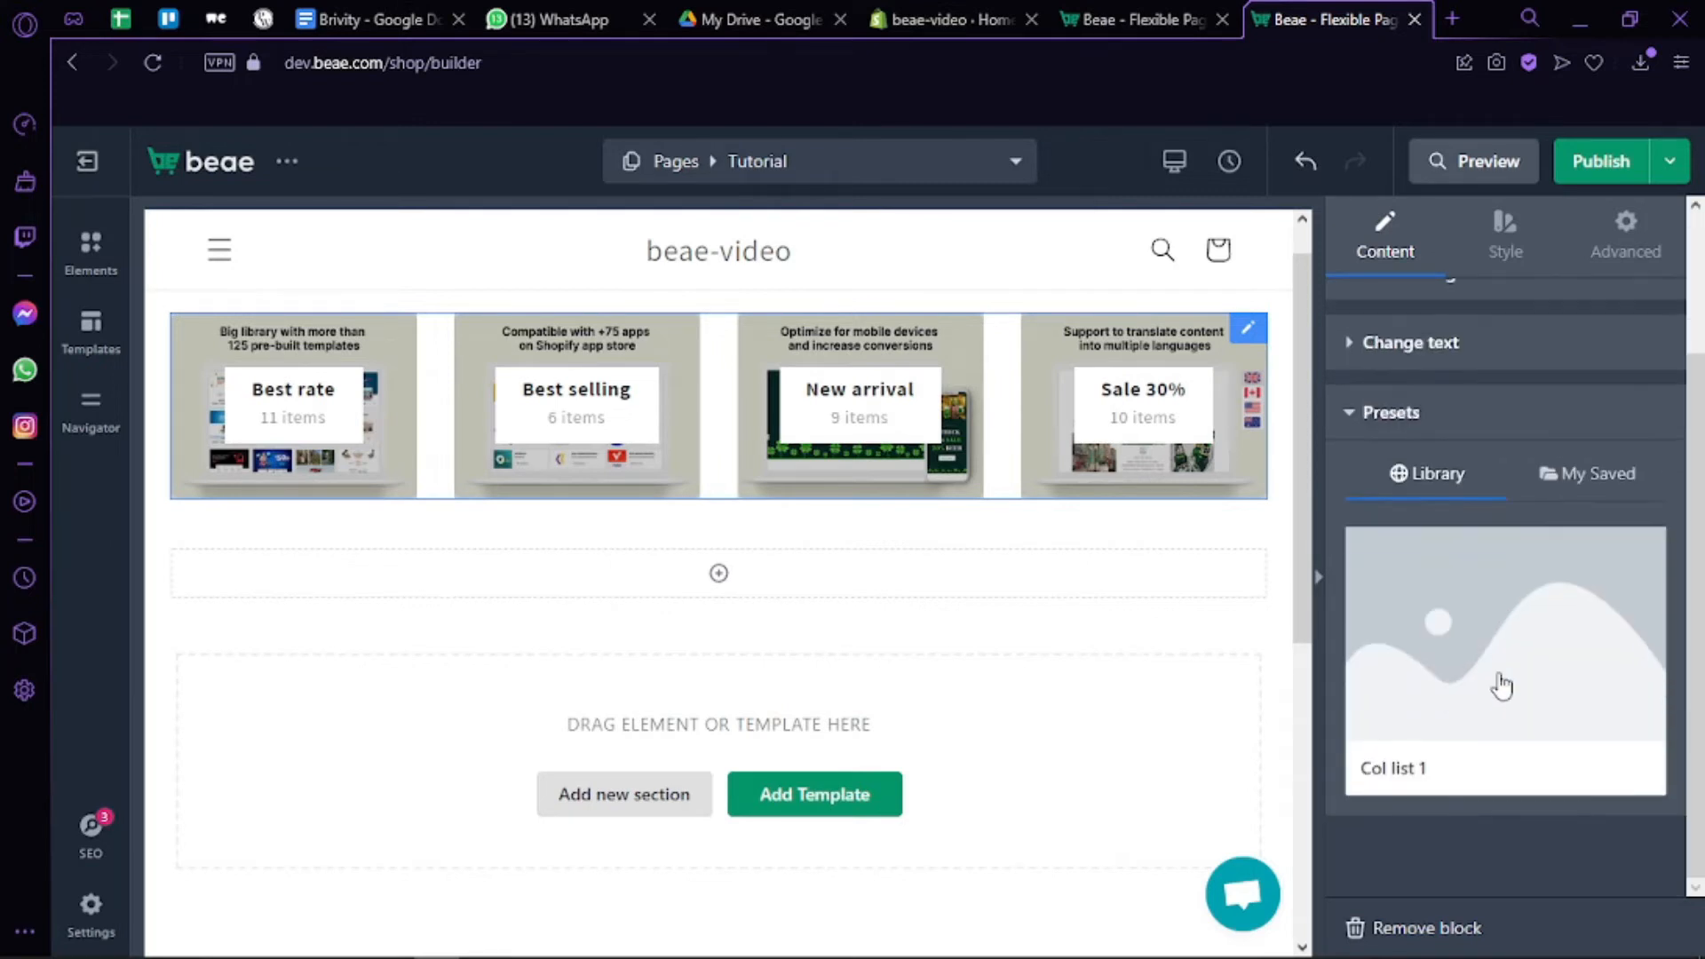
scroll(1485, 628, up, 2)
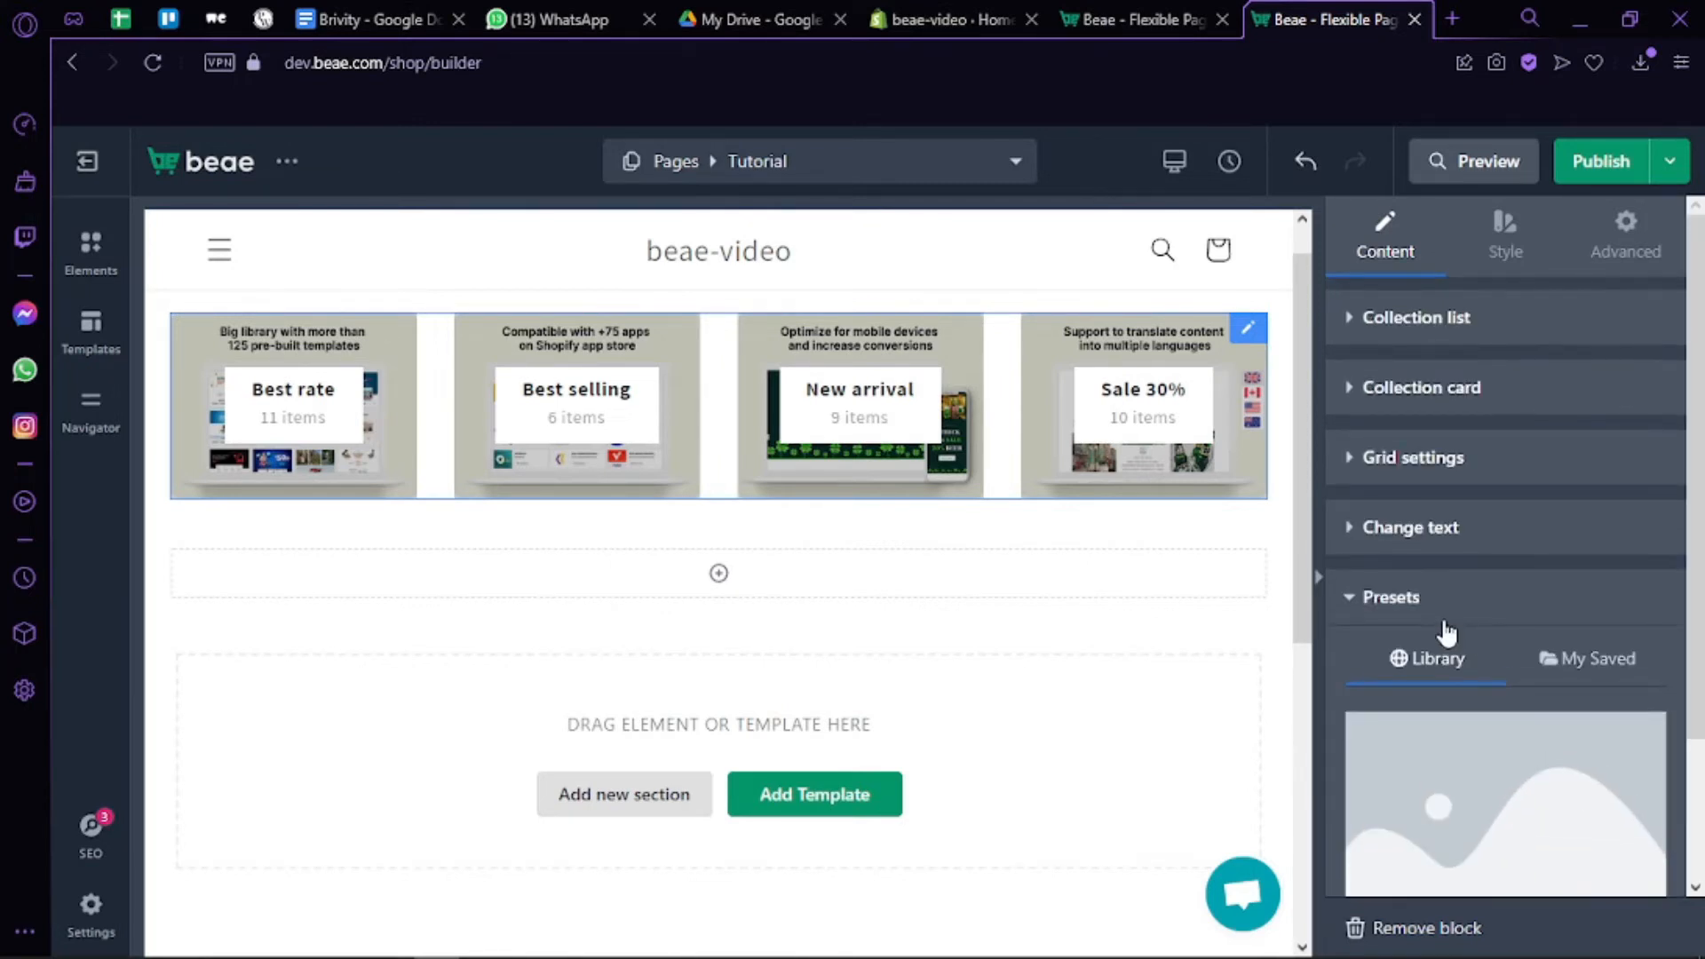
click(1447, 628)
click(966, 477)
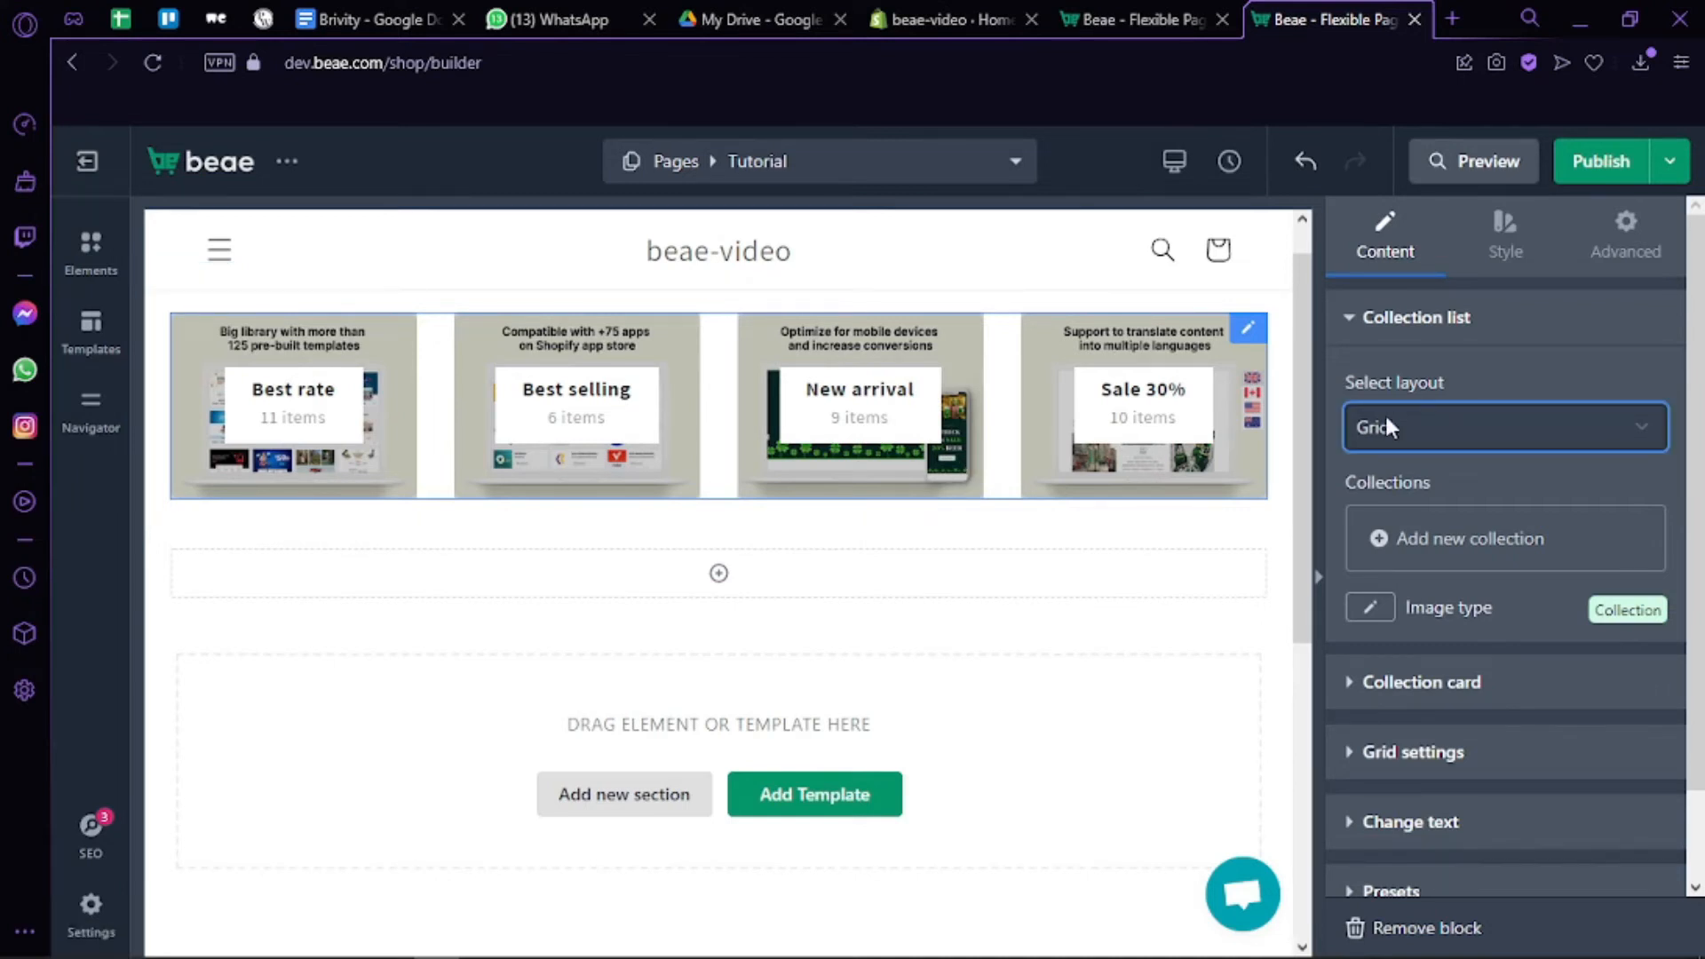
Set the collection cards' normal-state background colour to bright red
click(1510, 232)
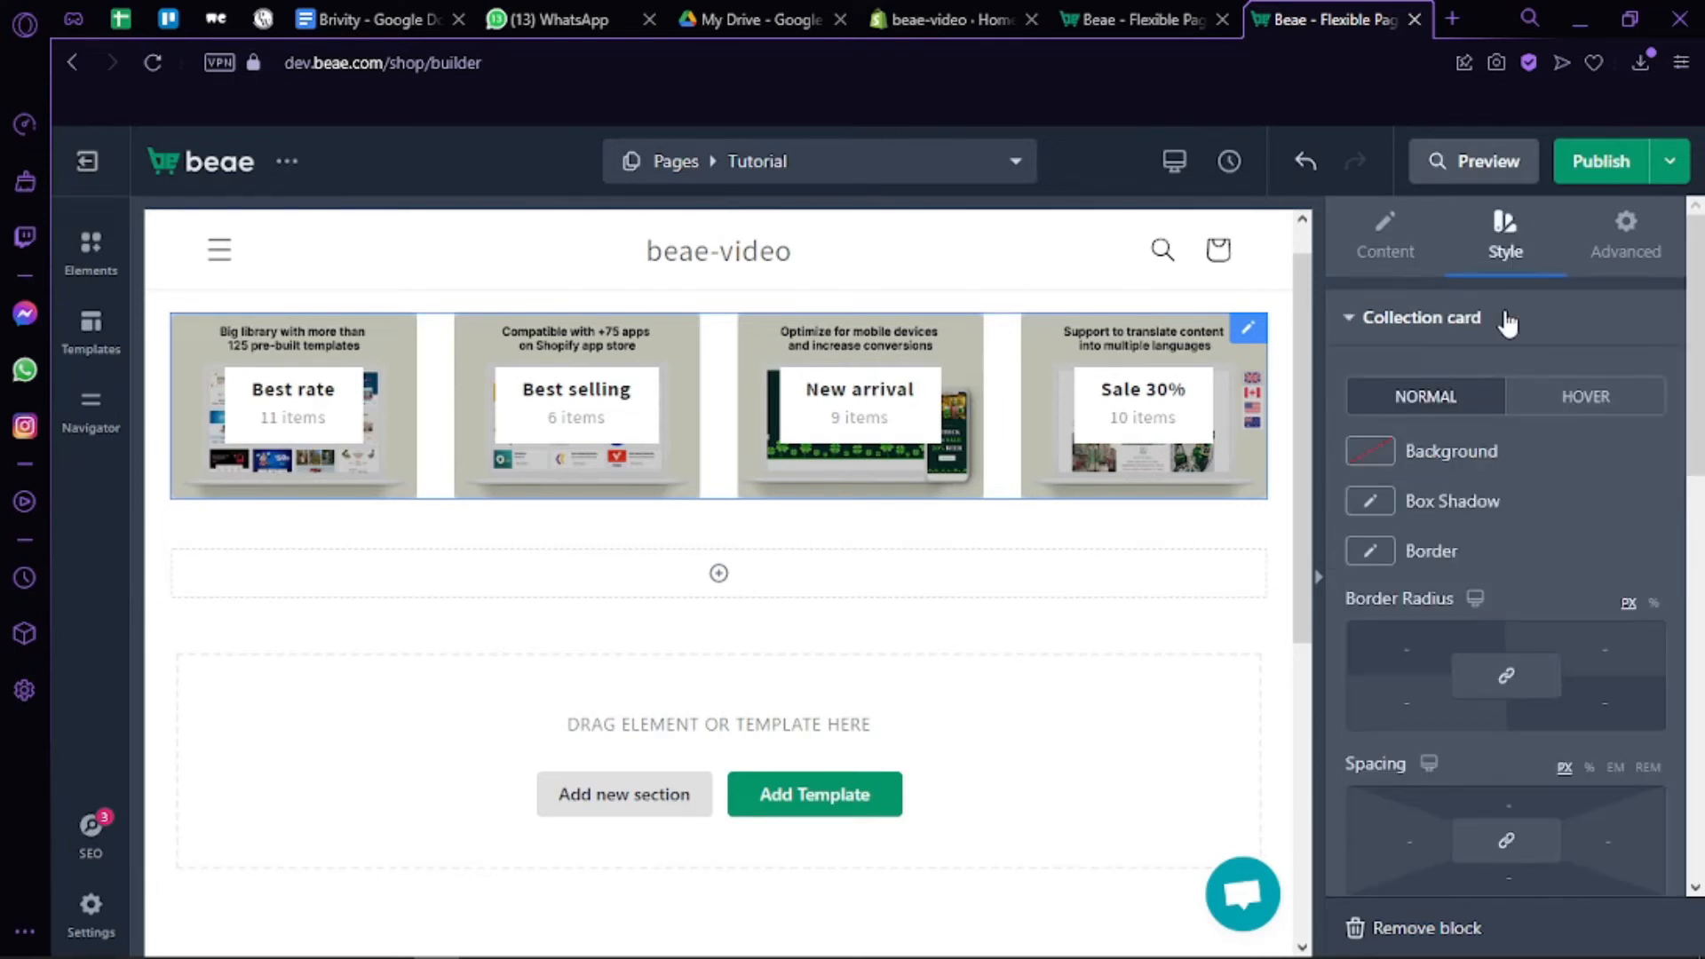
click(1370, 451)
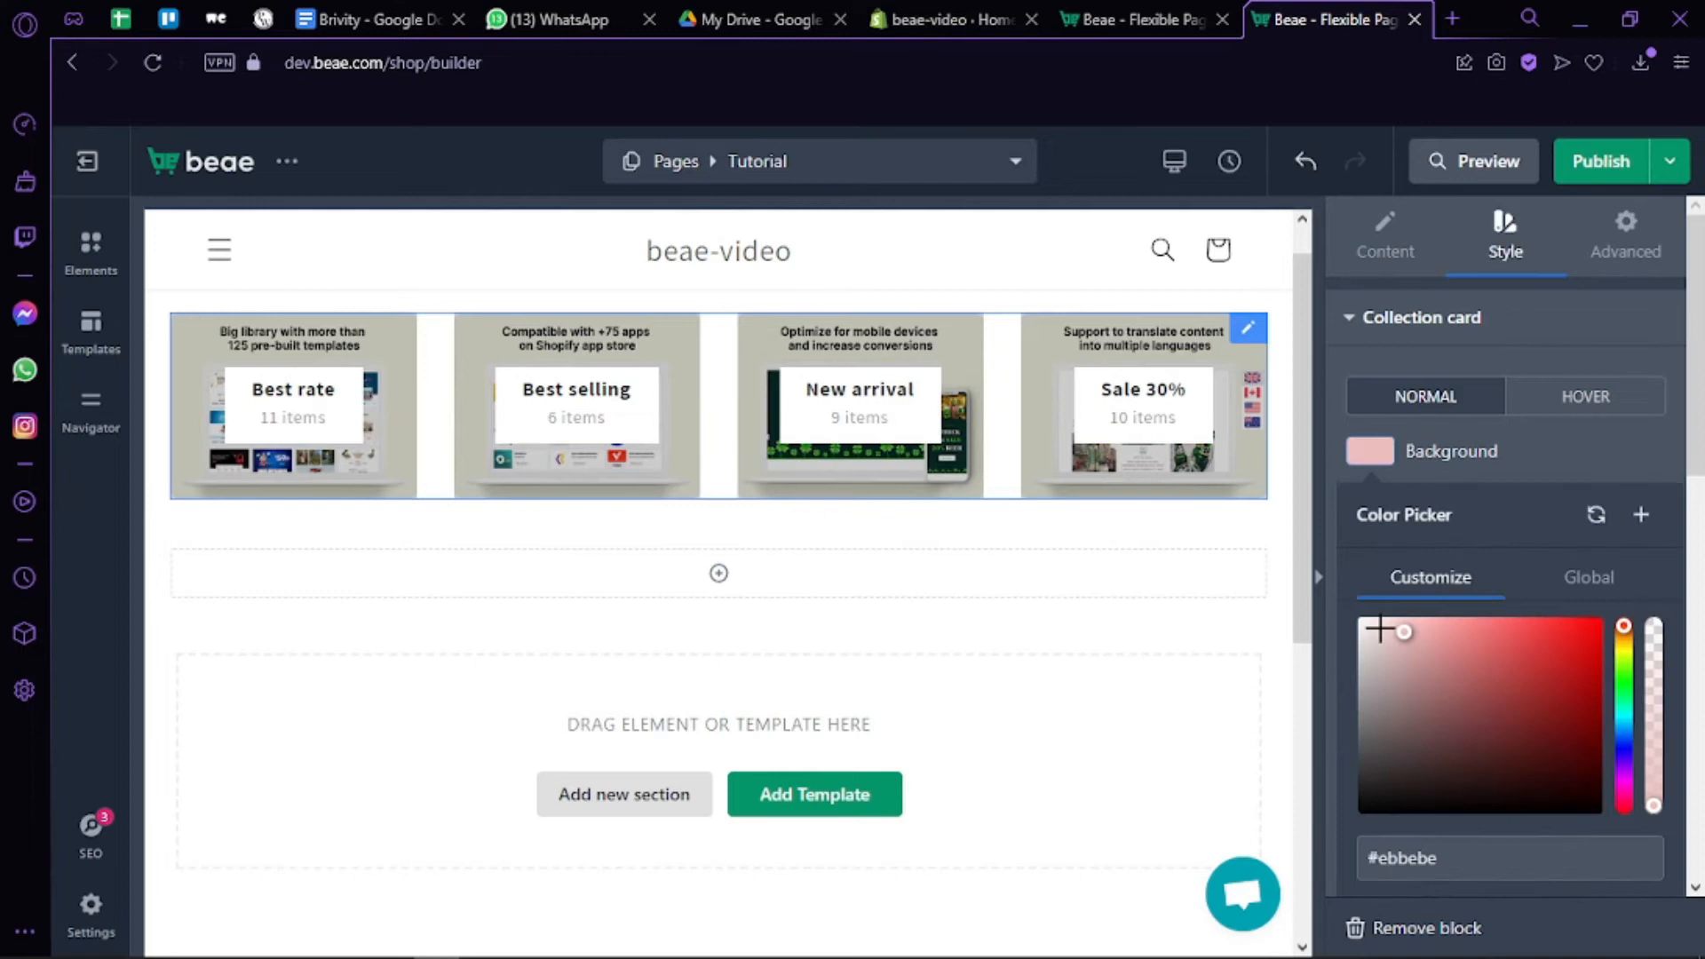
click(1436, 656)
drag(1597, 654, 1562, 619)
click(1373, 455)
Add a box shadow to the collection cards and try the Double border style
click(1374, 506)
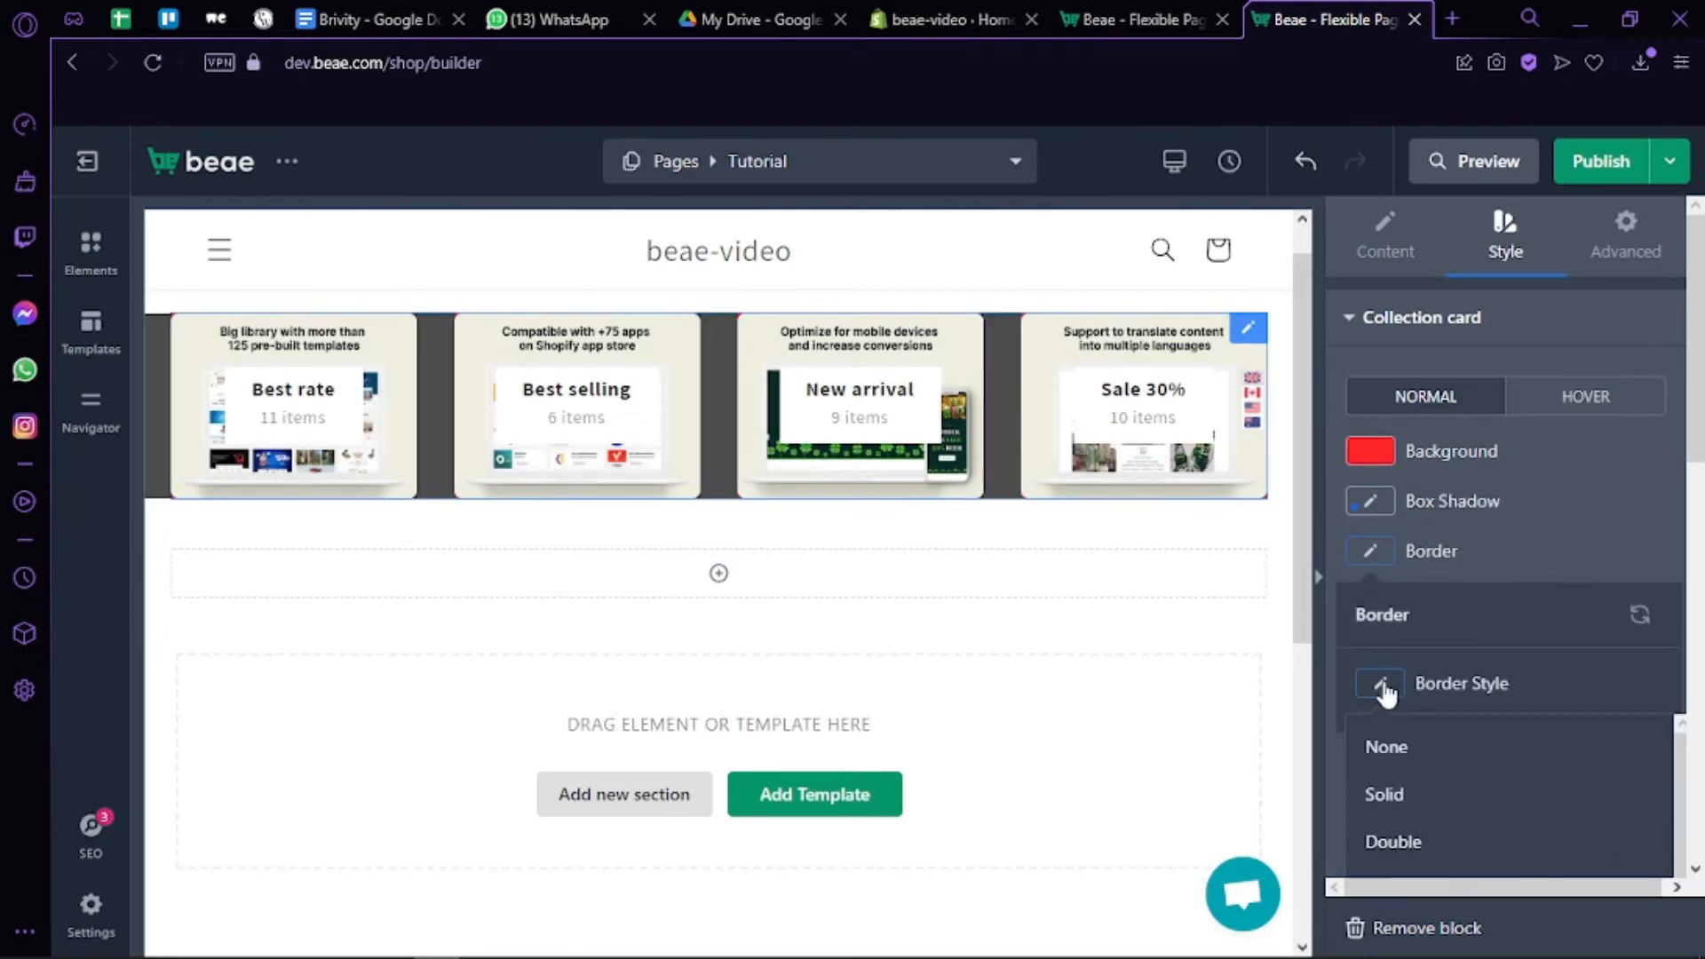
scroll(1385, 691, down, 3)
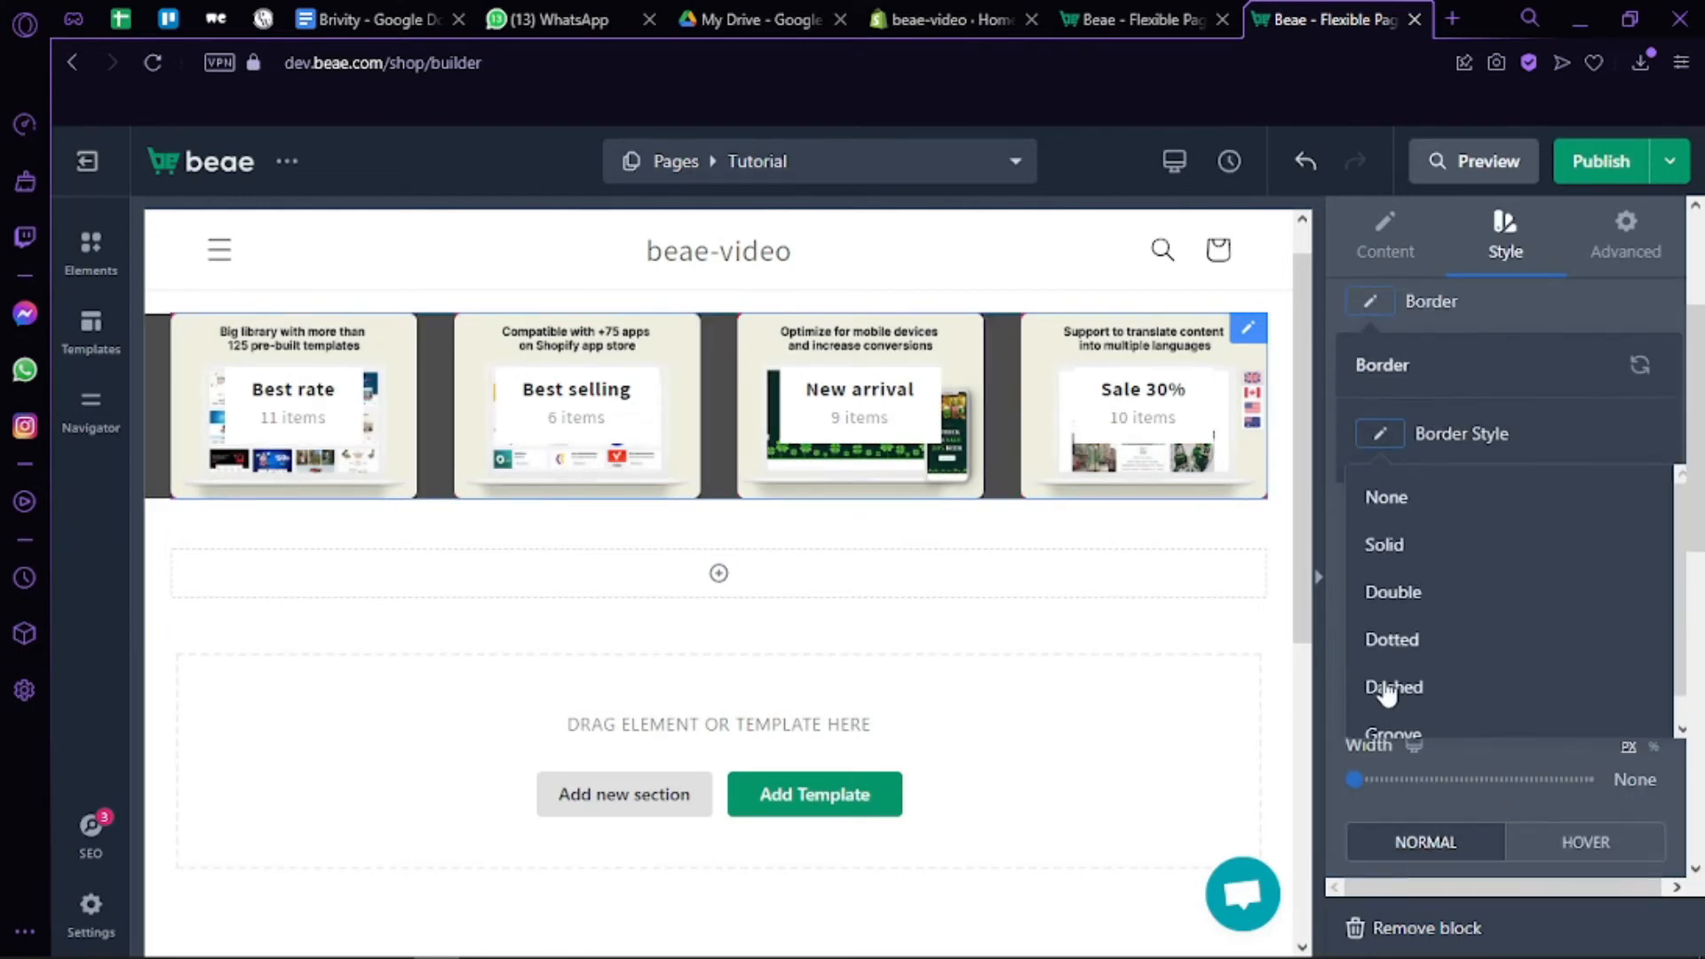
click(1412, 597)
Set the collection cards' spacing to 8 px top and bottom, 21 px left and 22 px right
scroll(1378, 547, down, 3)
drag(1355, 530, 1382, 533)
scroll(1536, 513, down, 3)
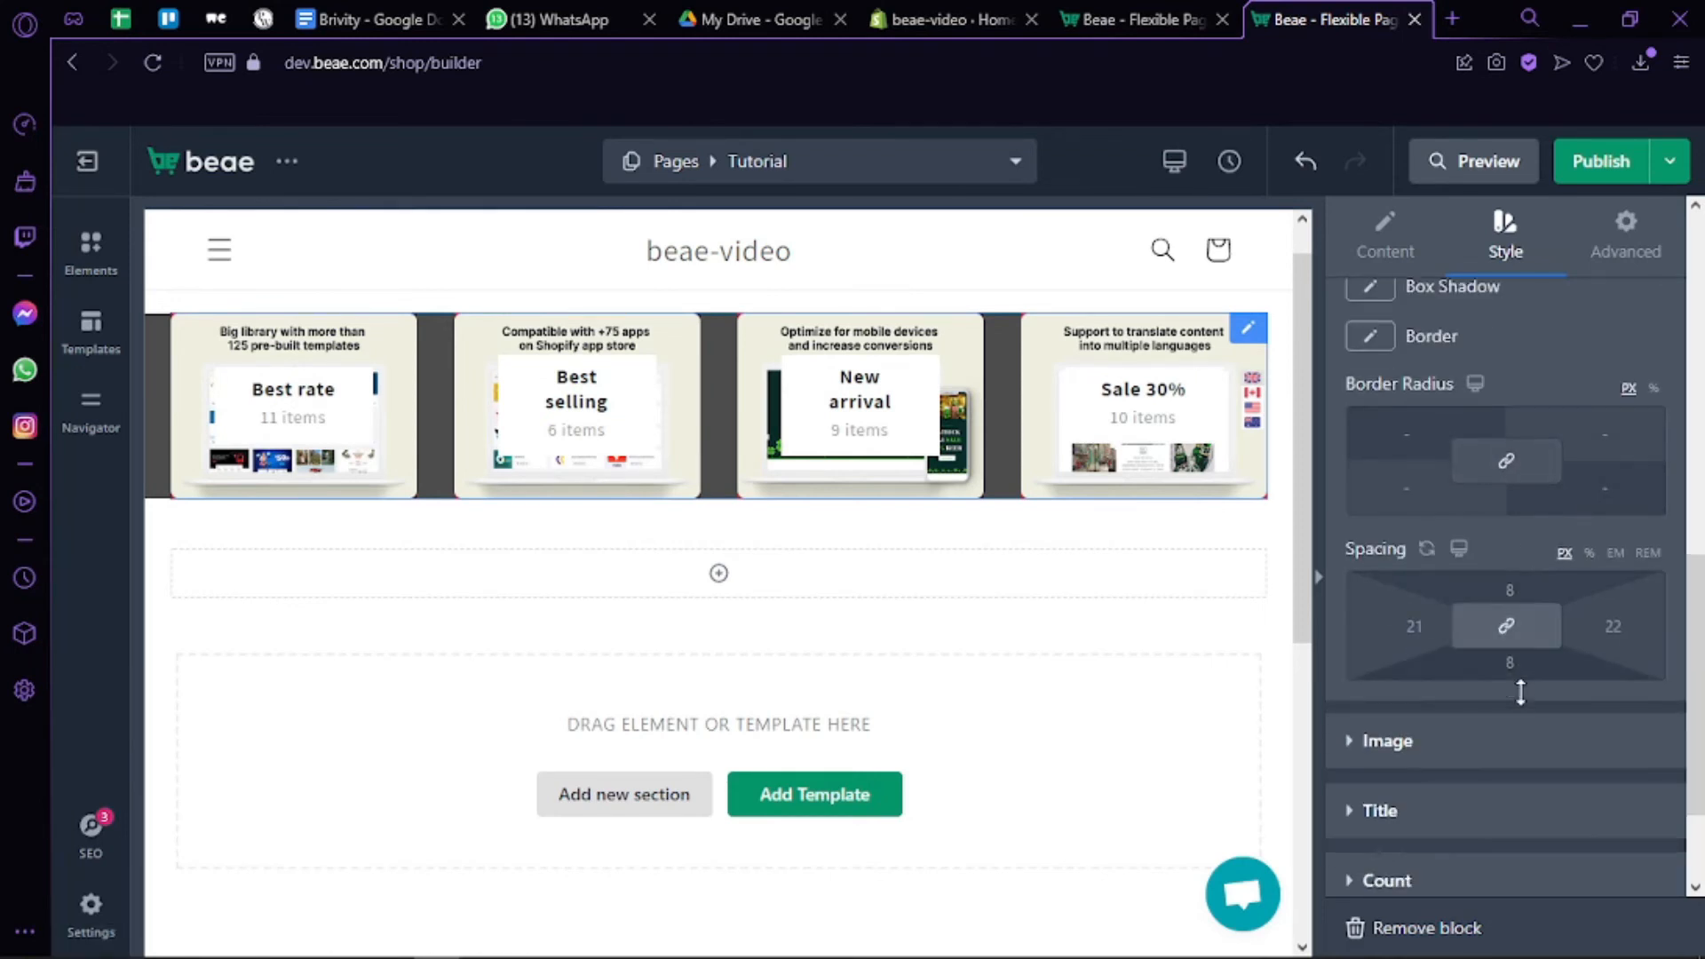
scroll(1515, 621, down, 3)
click(1420, 587)
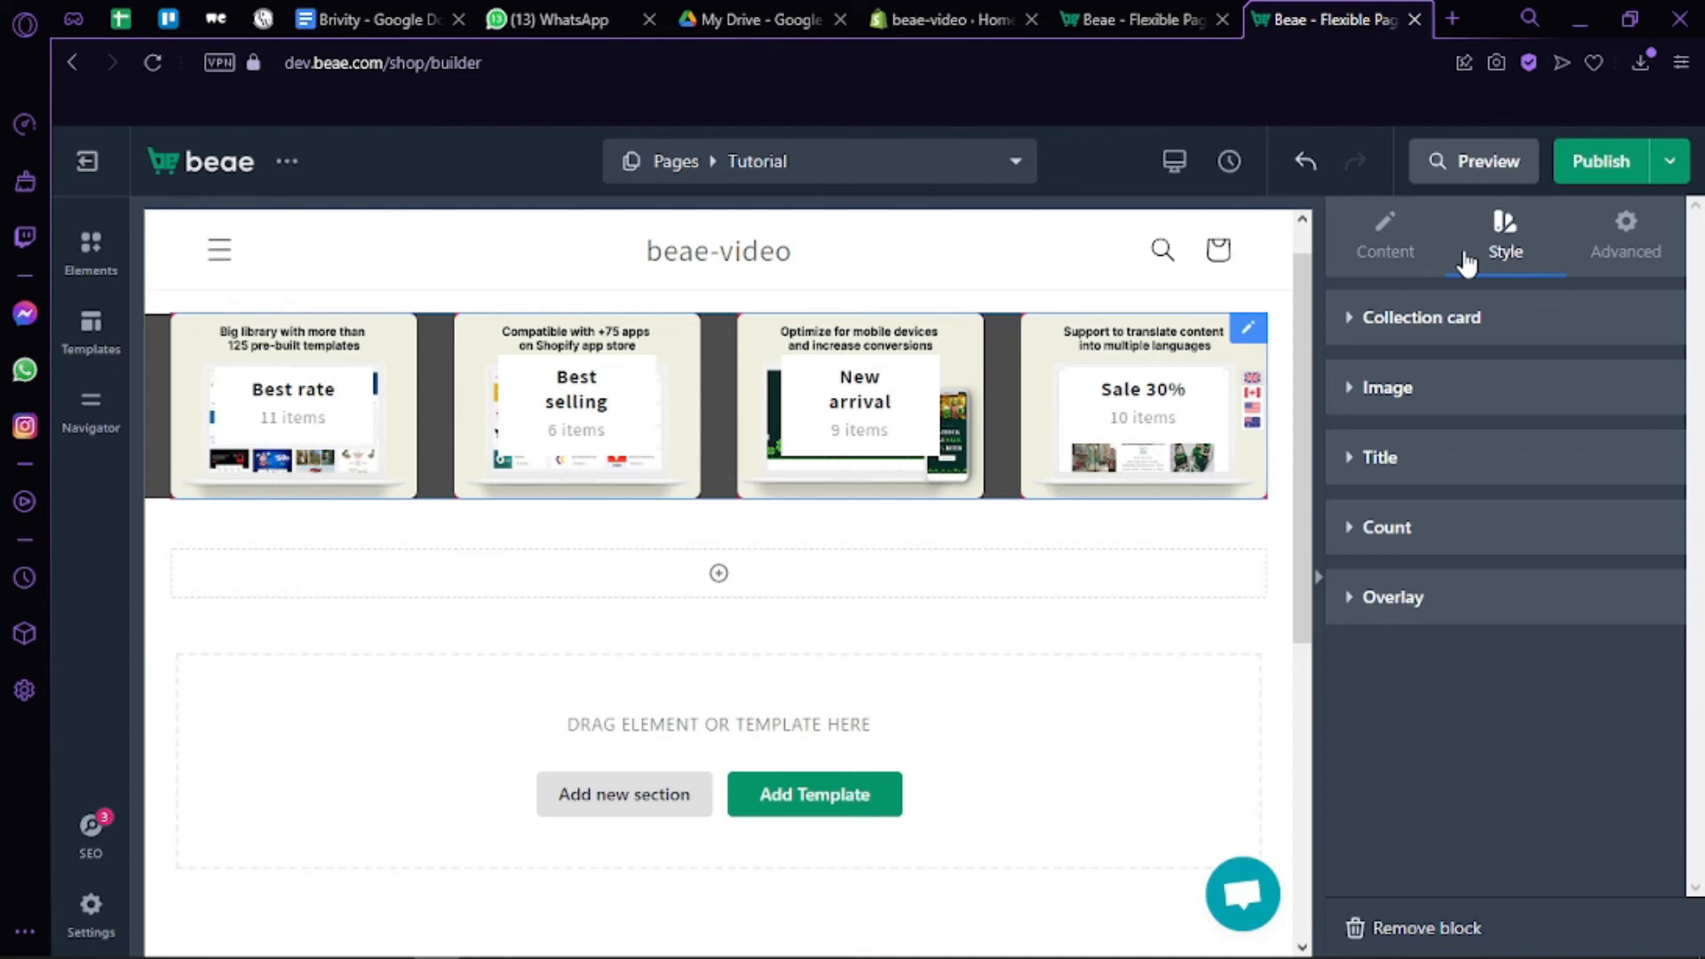
Review the collection list's advanced spacing, width, sticky and position settings
click(1623, 235)
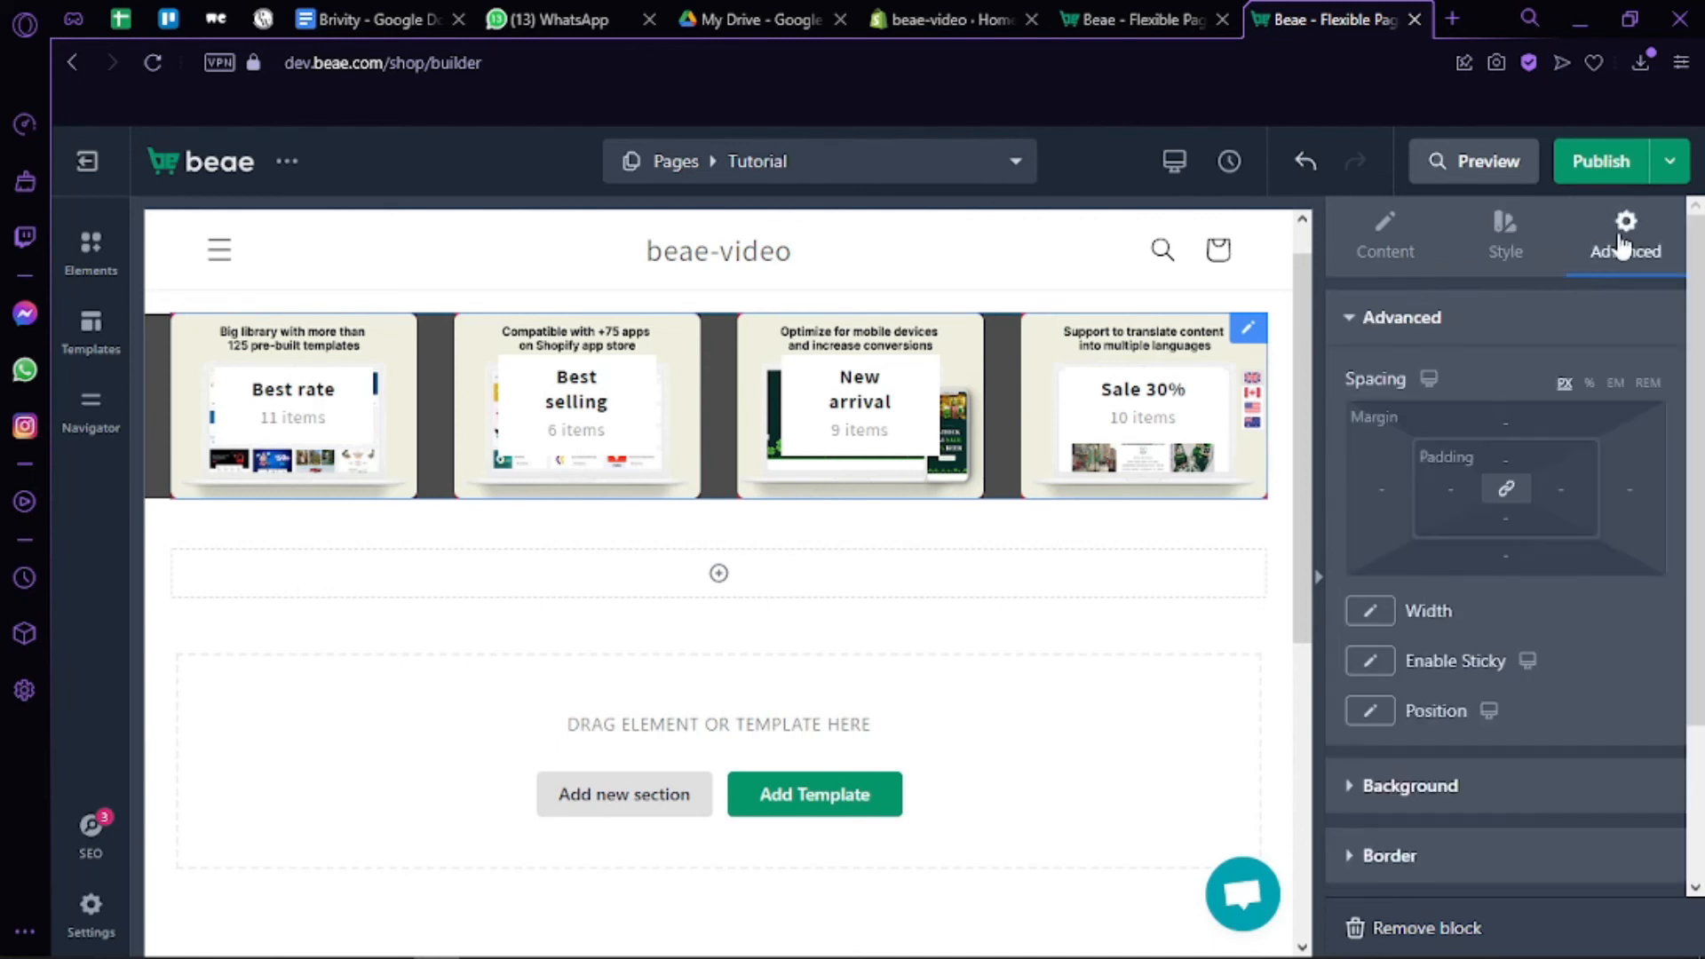
click(1491, 336)
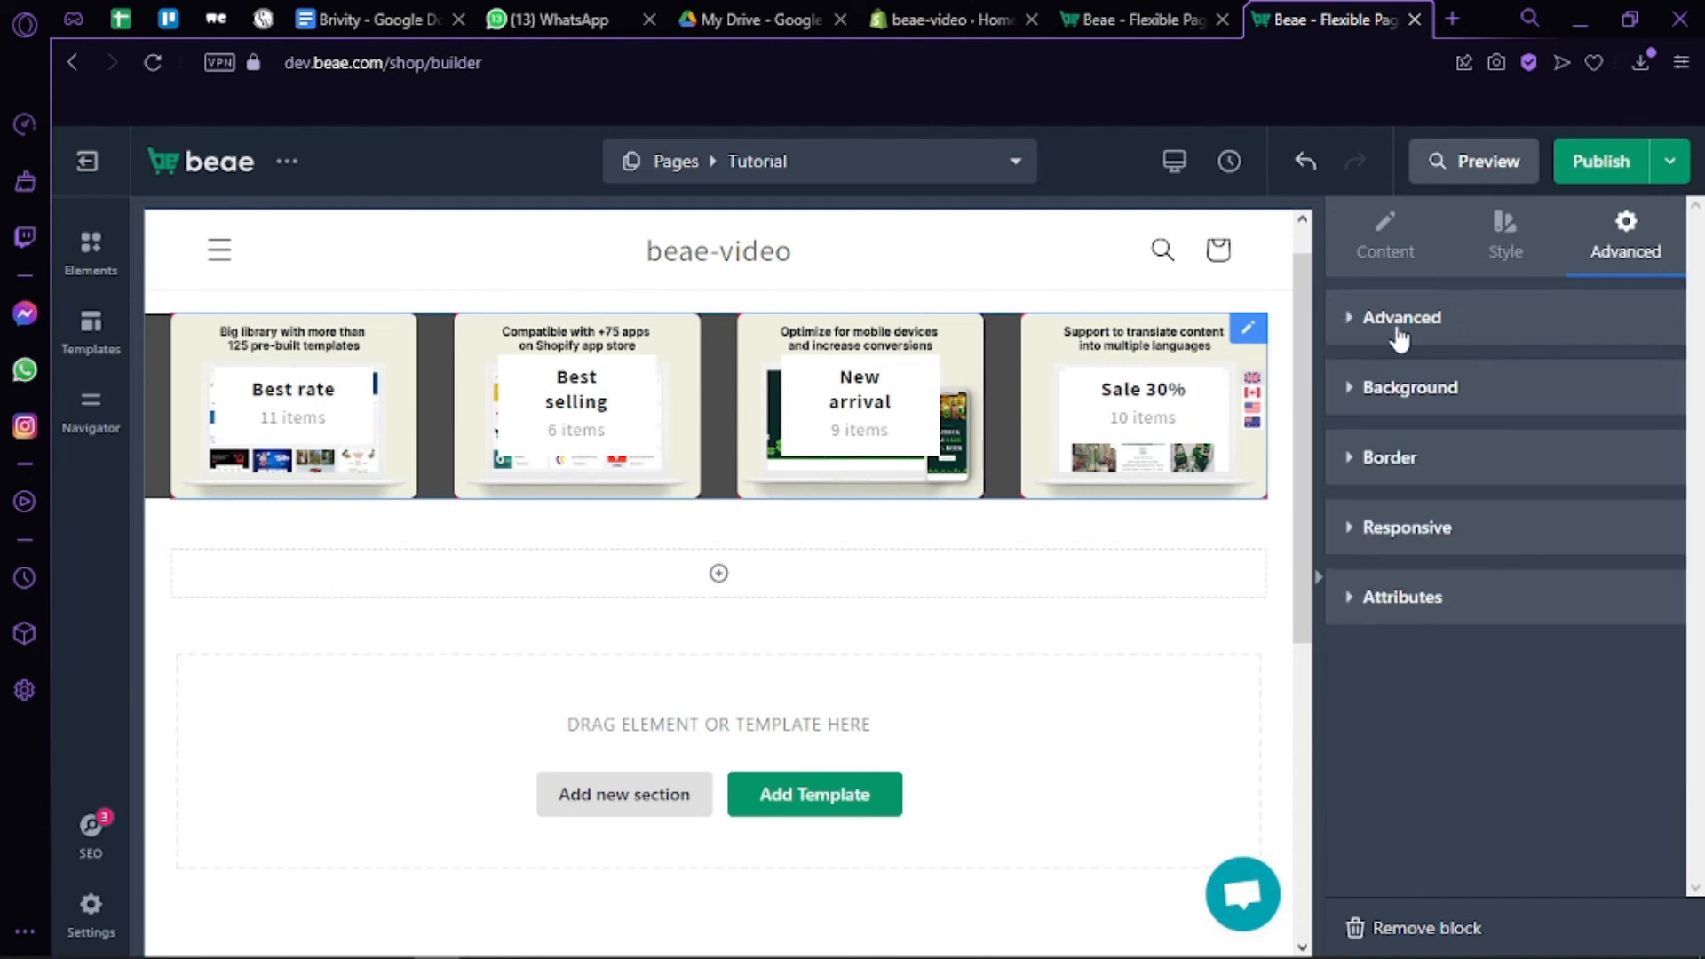